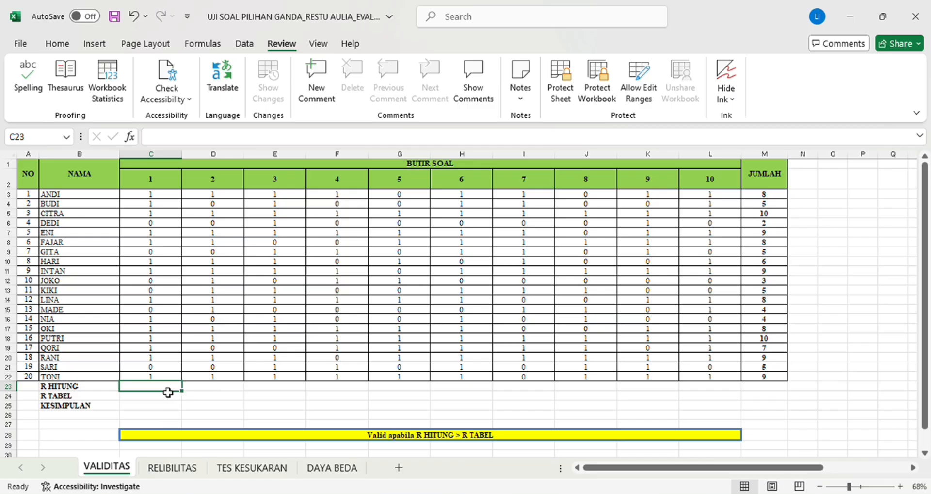
- Compute R HITUNG in C23 with =CORREL(C3:C22;$M$3:$M$22) and fill the formula across through L23
type("=")
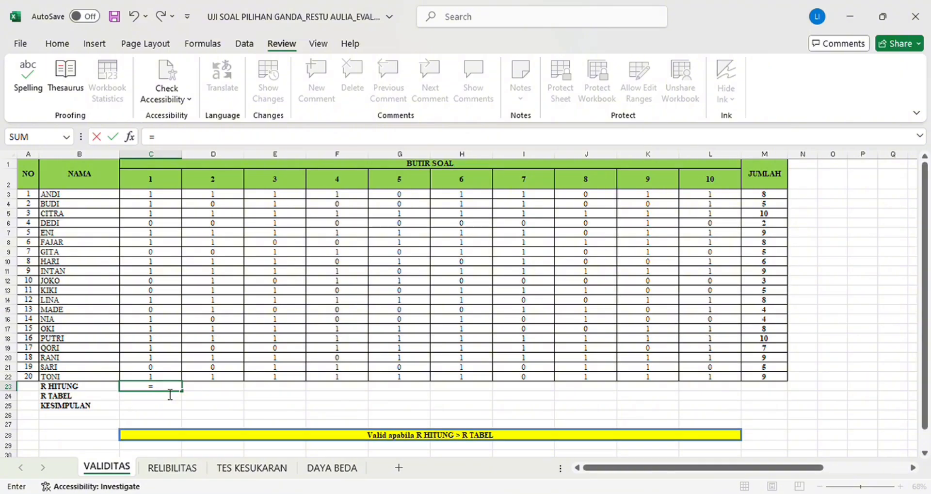
type("CORREL")
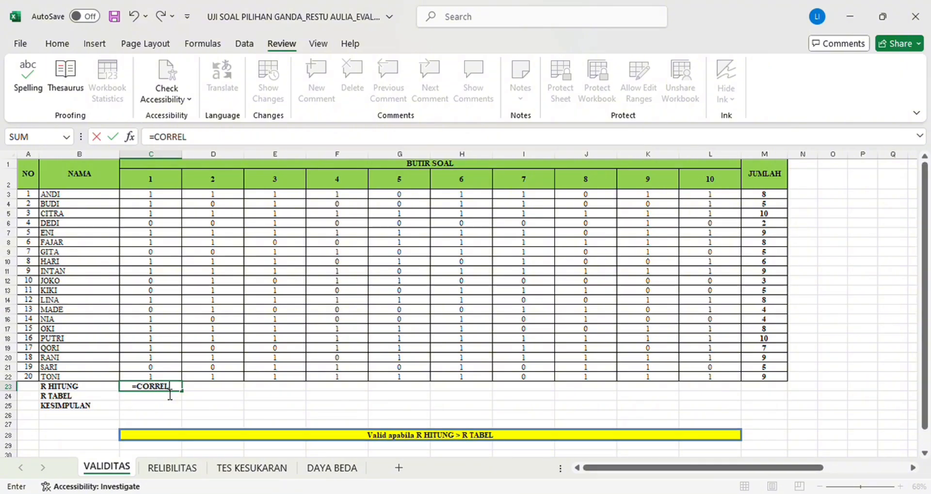
type("(")
left_click_drag(151, 195, 175, 379)
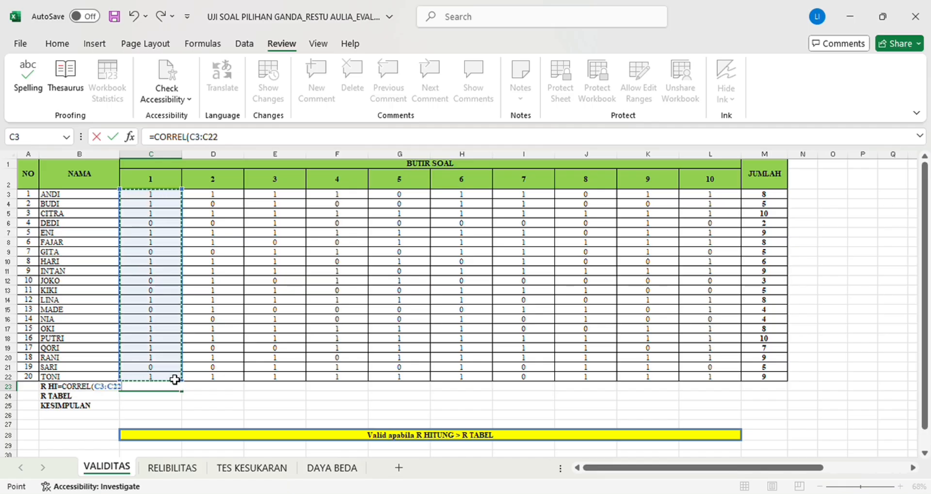
type(";")
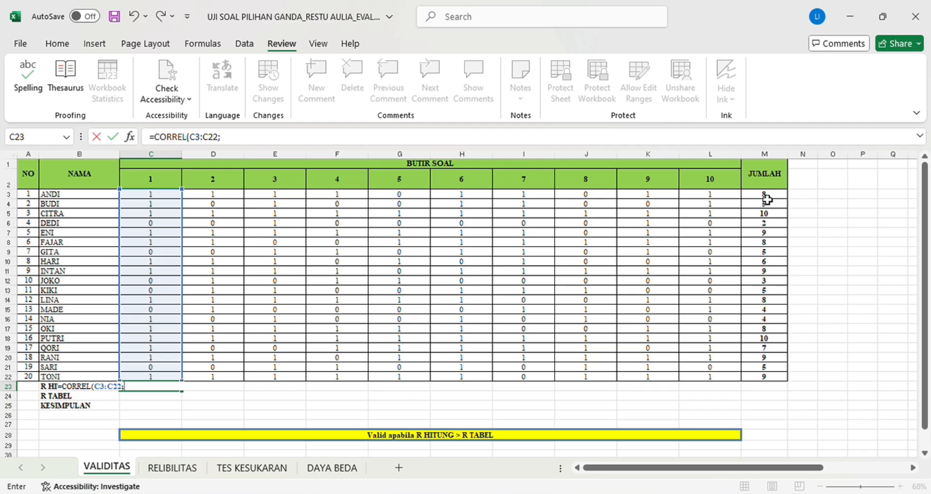
left_click_drag(767, 199, 779, 379)
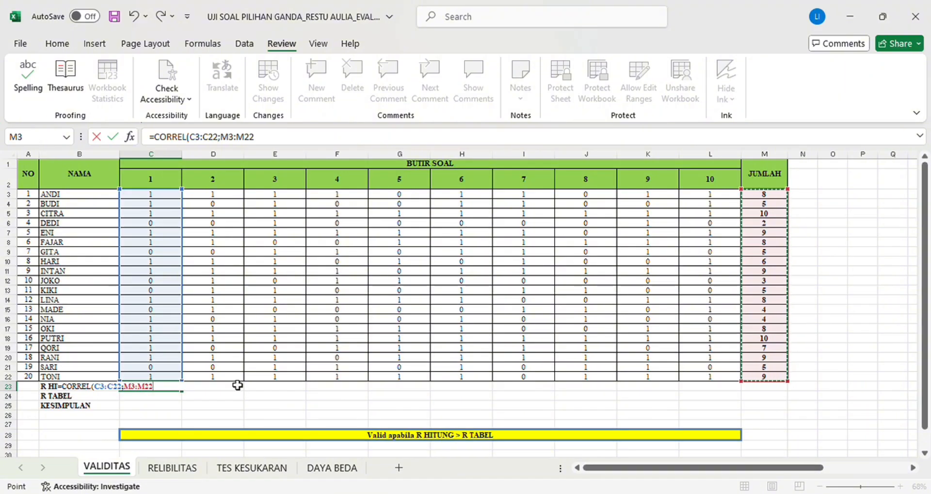
key("F4")
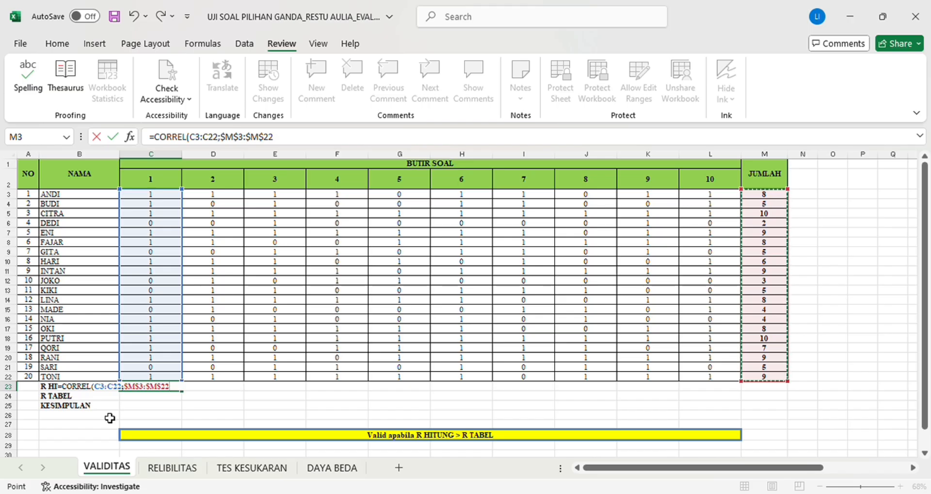
type(")")
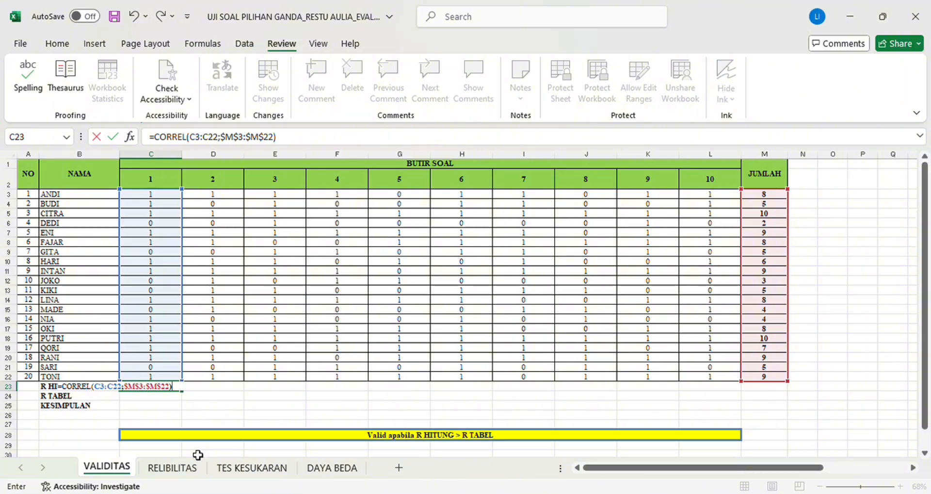
key("Return")
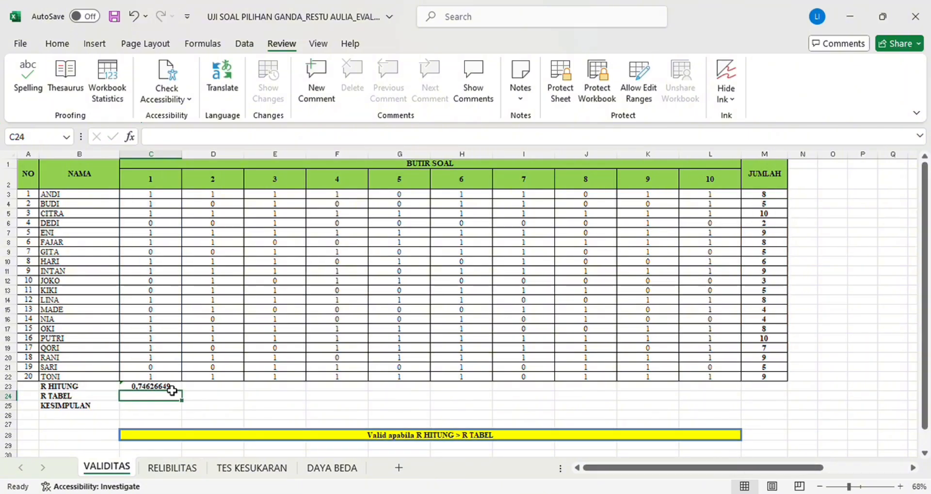
left_click(173, 390)
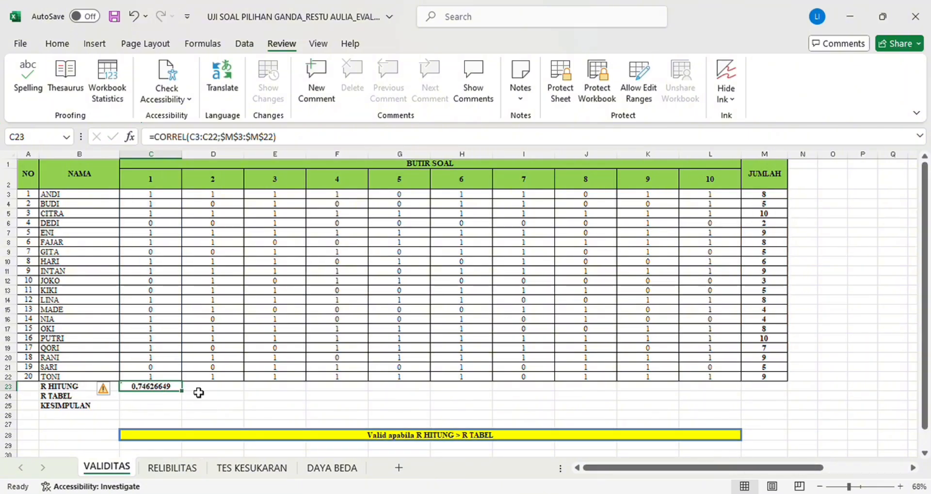
left_click_drag(187, 395, 746, 398)
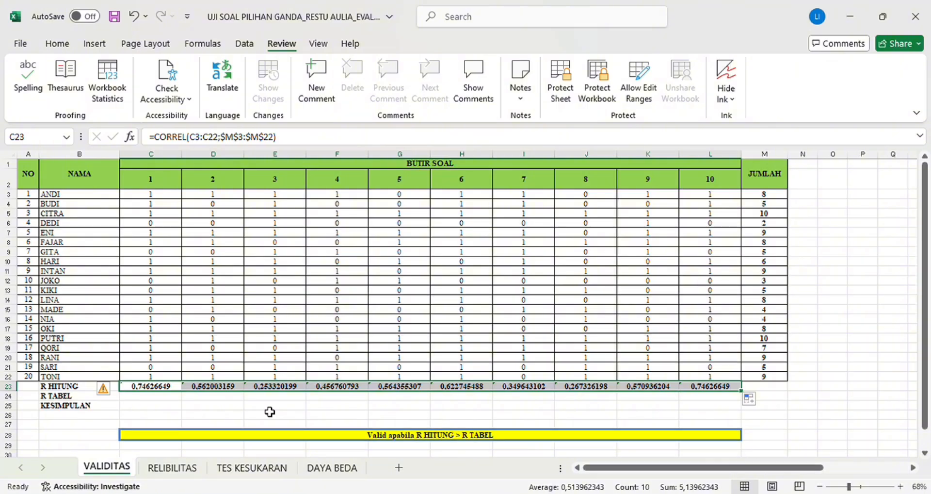
- Enter the critical value 0,4438 from the r table as R TABEL in C24 and fill it across through L24
left_click(169, 398)
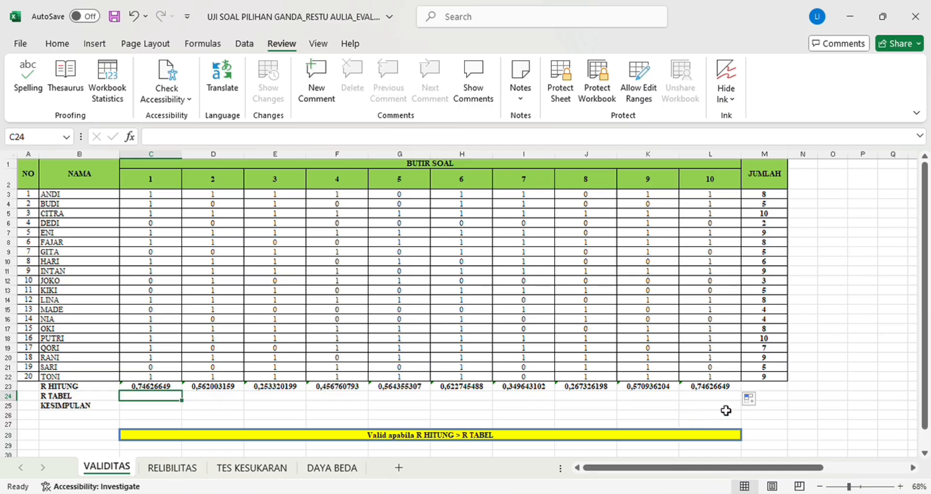
left_click_drag(796, 468, 888, 455)
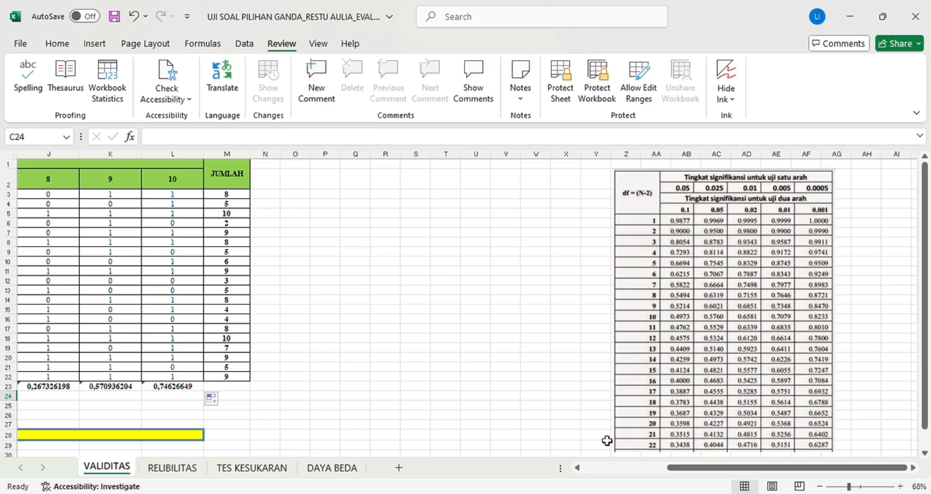
left_click_drag(686, 468, 603, 468)
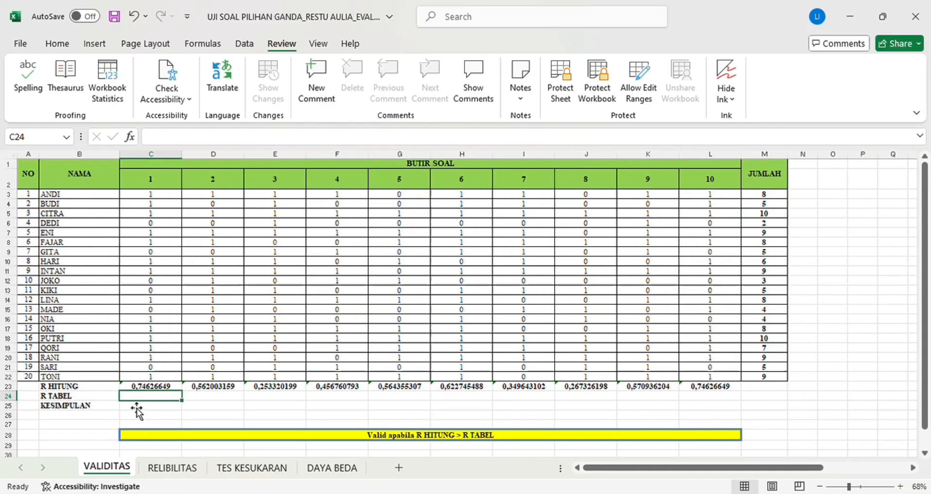
type("0,")
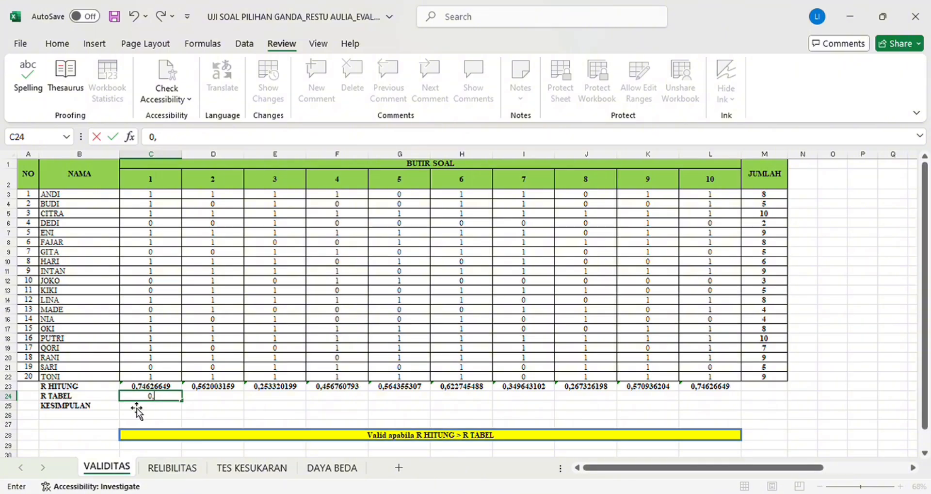
type("4438")
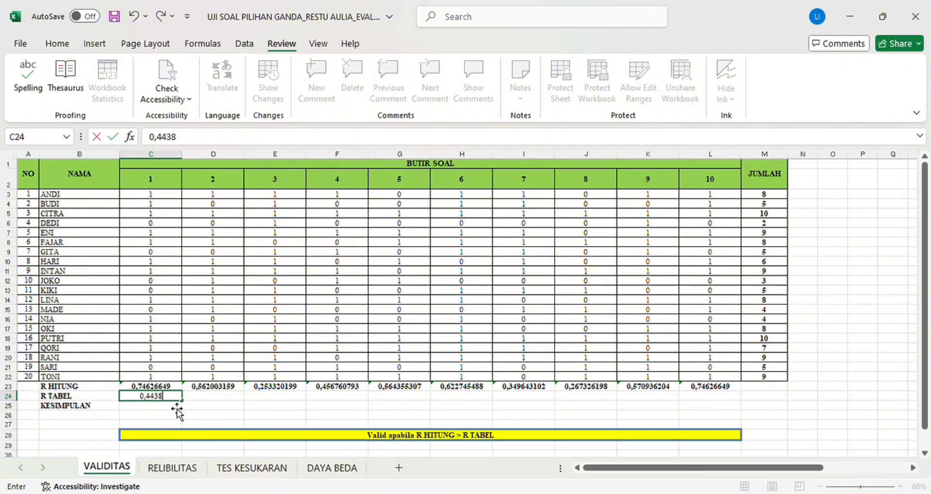
key("Return")
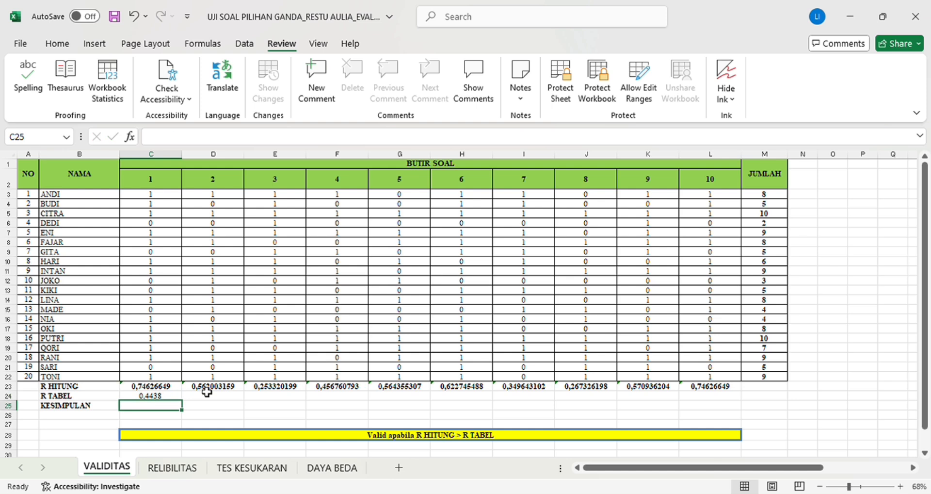
left_click(164, 395)
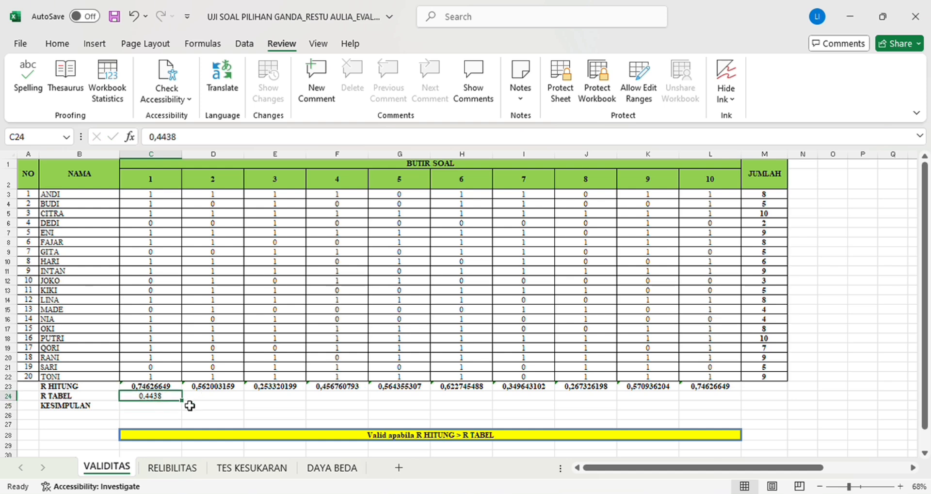
left_click_drag(187, 407, 723, 399)
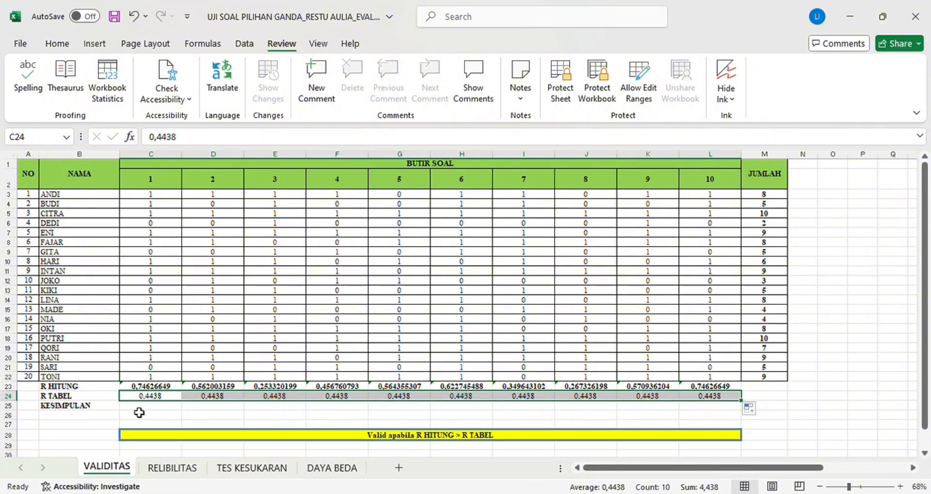
- Enter the KESIMPULAN formula =IF(C23>C24:C24;"Valid";"Tidak Valid") in C25 and fill it across through L25
left_click(170, 407)
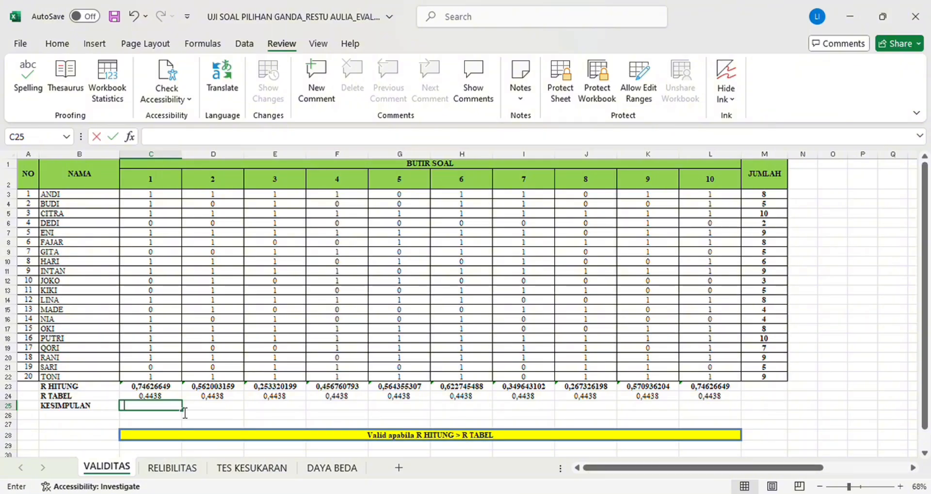
type("=IF")
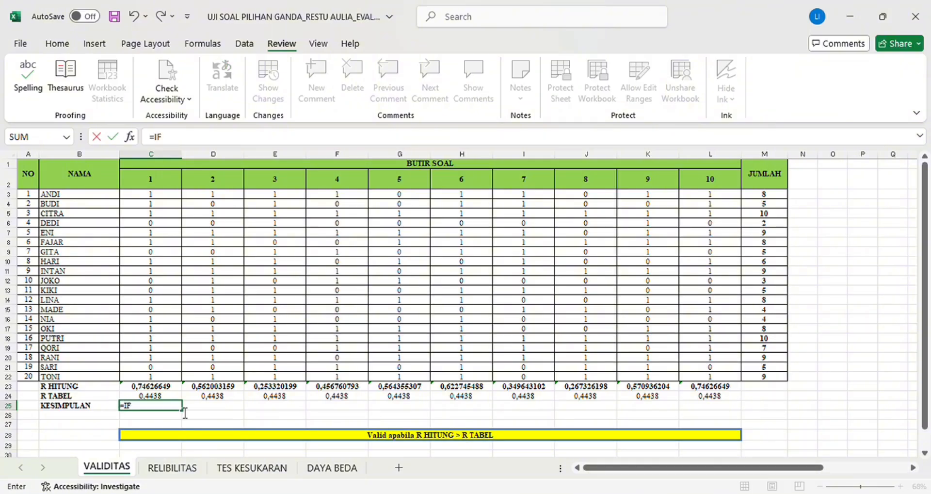
type("(")
left_click(168, 389)
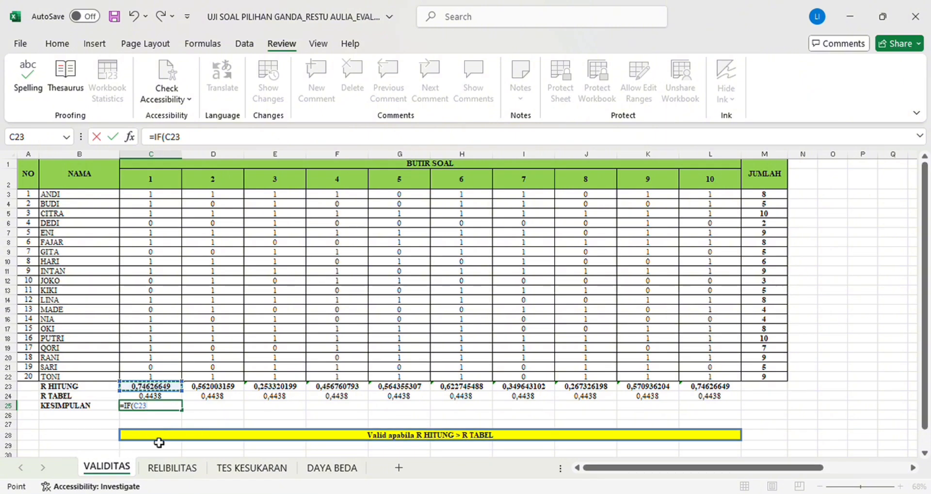
left_click(173, 399)
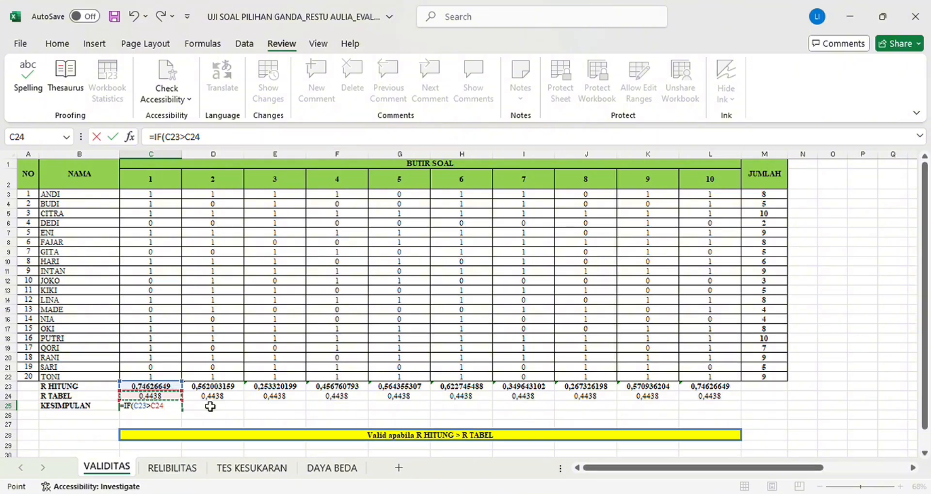
key("F8")
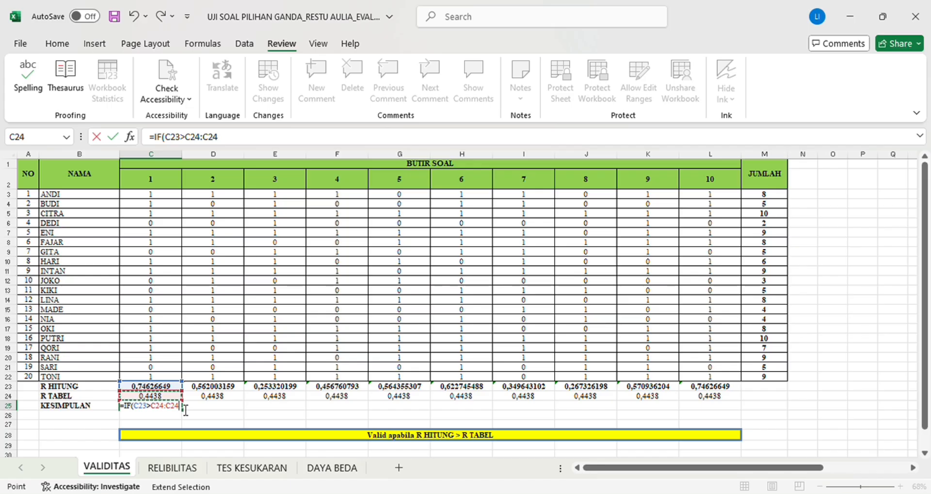
left_click(239, 140)
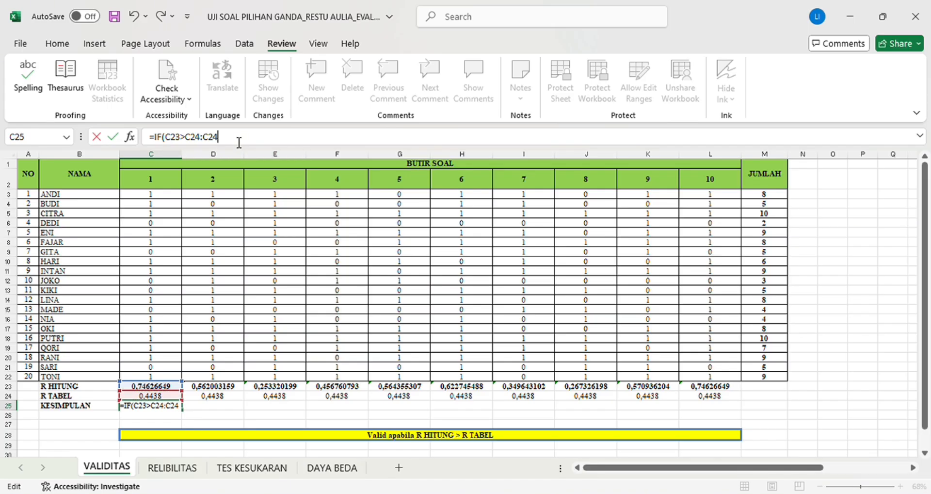
type(":C24;")
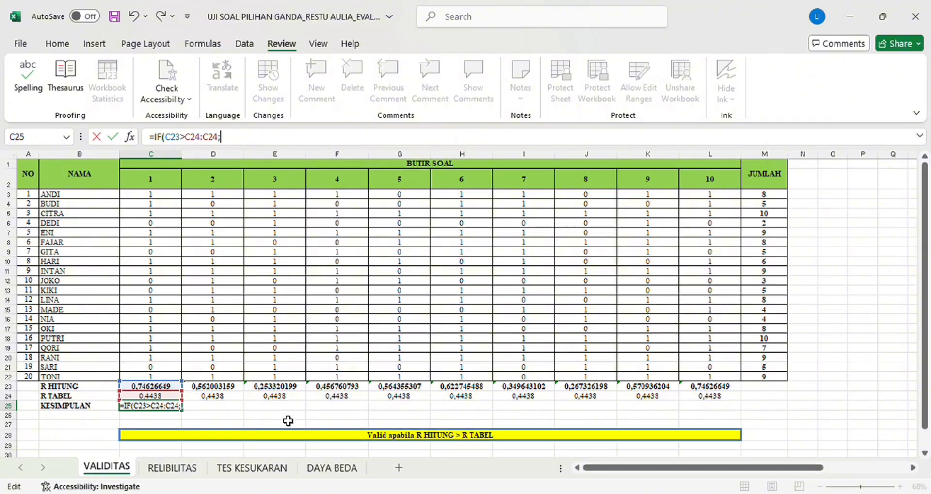
type("\"")
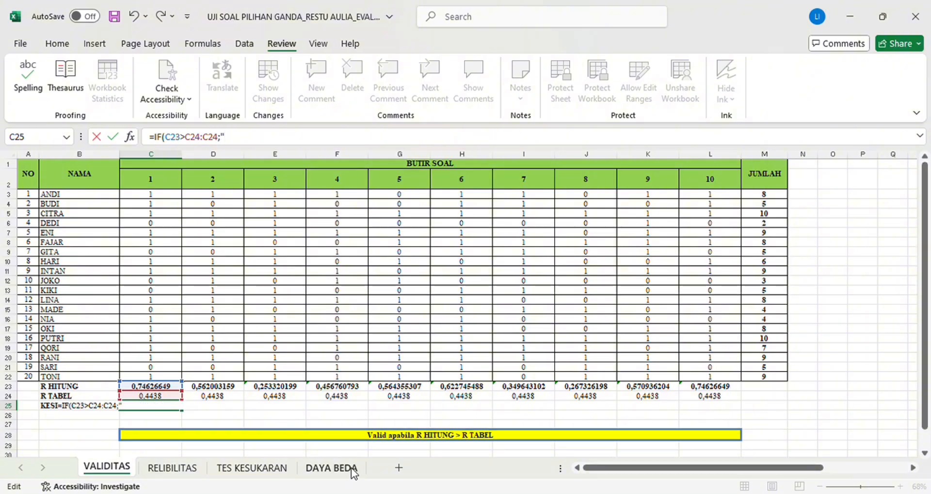
type("Valid")
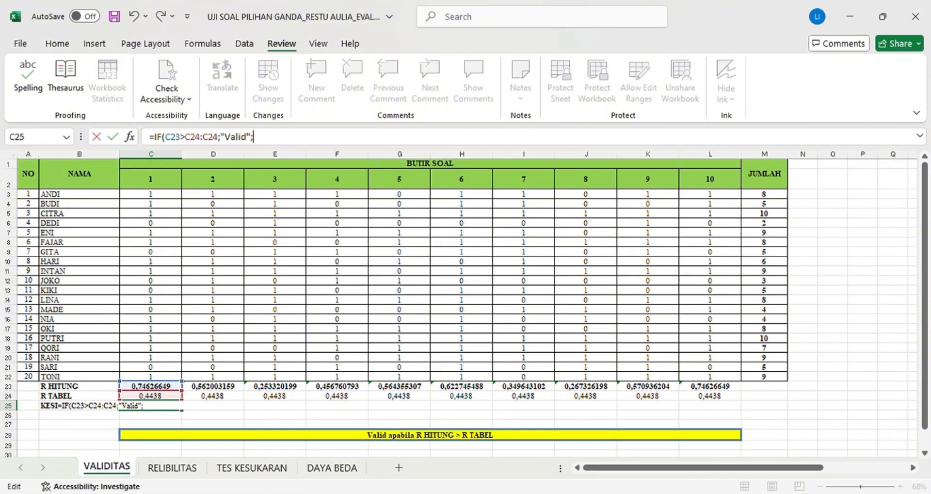
type("\"Tidak Vali")
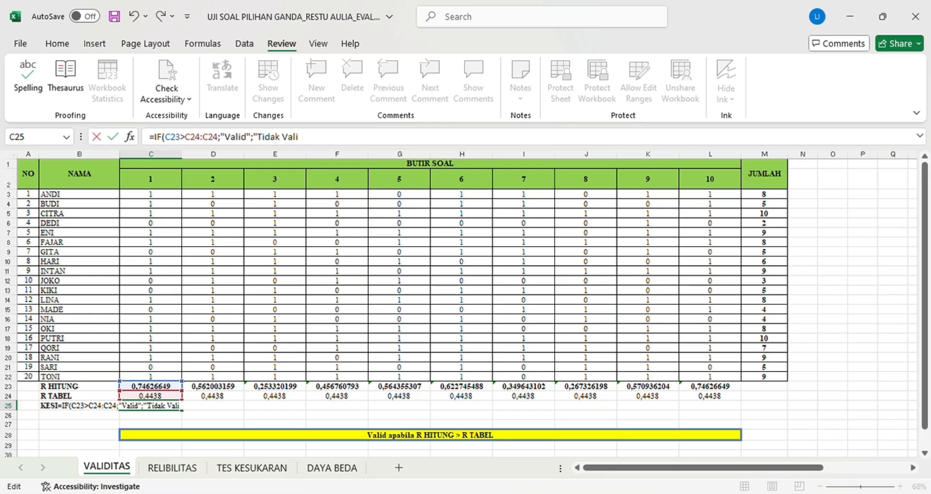
type("d\"")
key("Return")
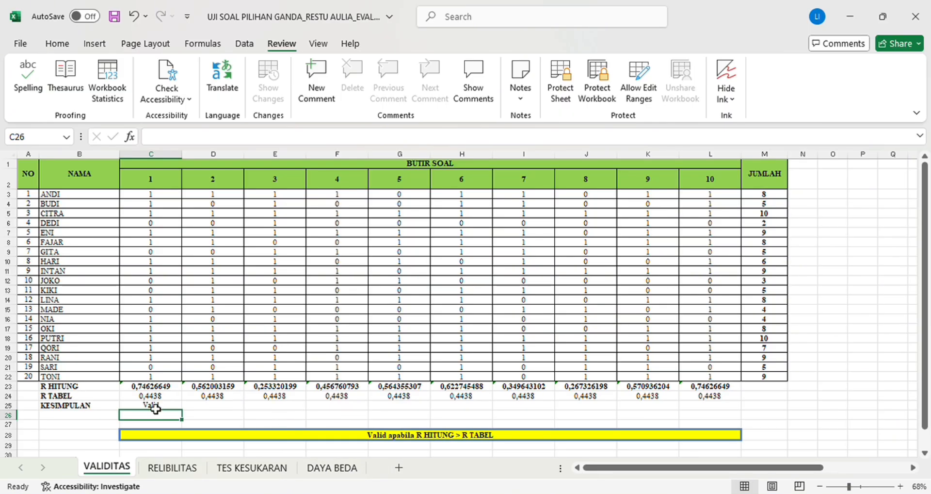
left_click(165, 407)
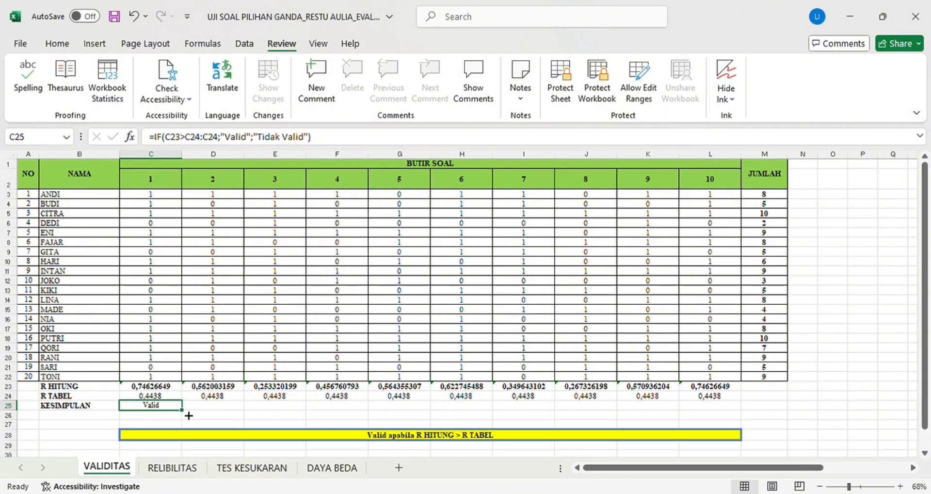
left_click_drag(183, 410, 743, 427)
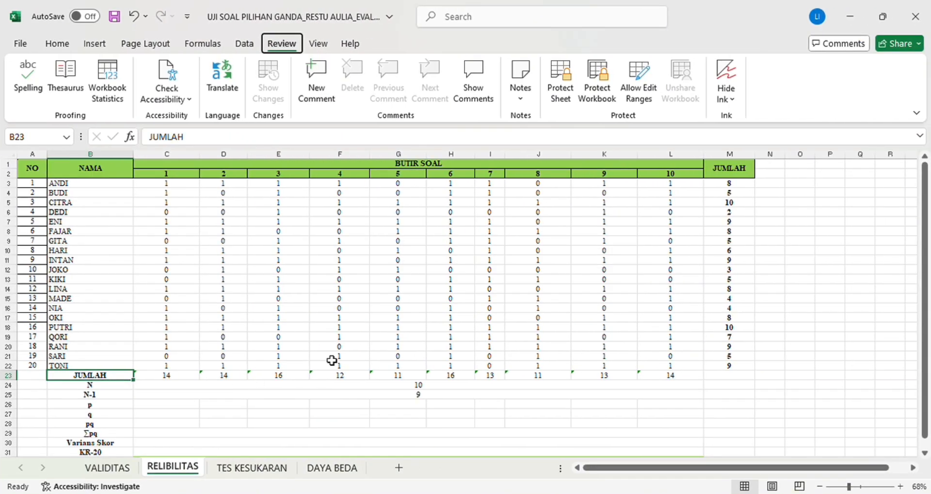
- Examine the JUMLAH, N, N-1, p and q rows below the score table on the RELIBILITAS sheet
left_click(117, 378)
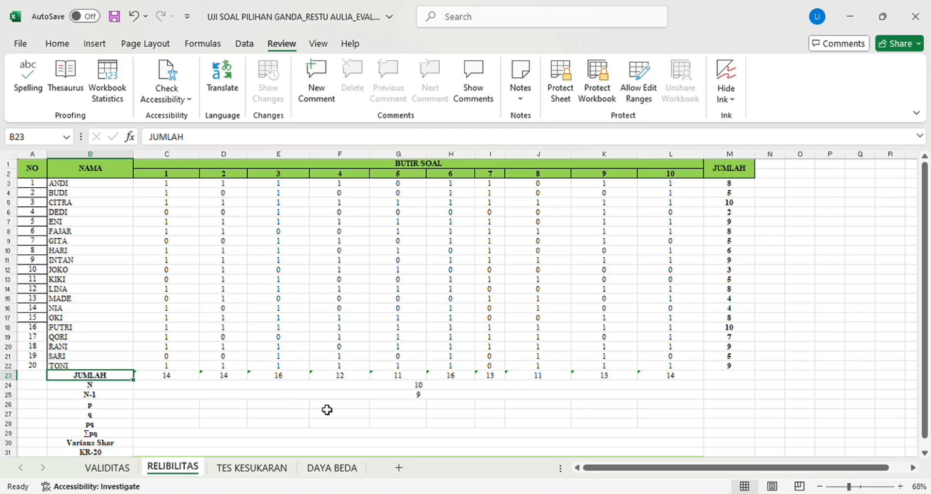
left_click(116, 386)
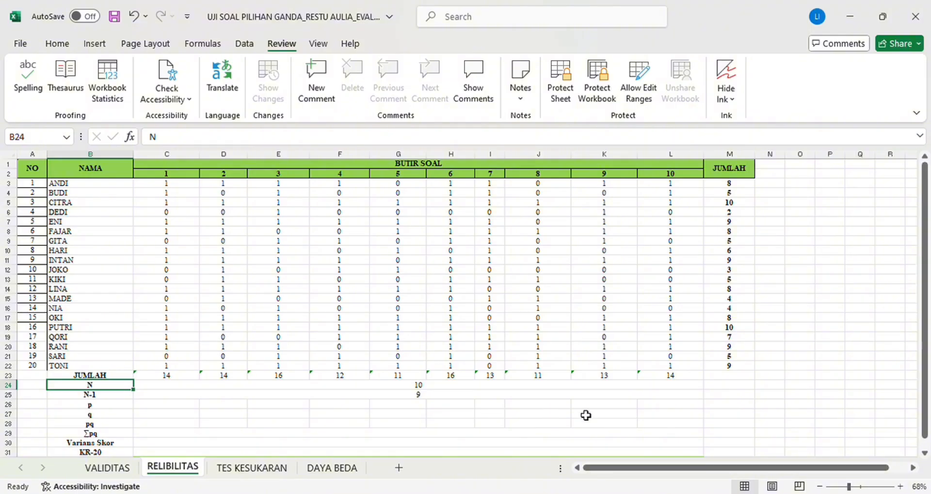
left_click(470, 387)
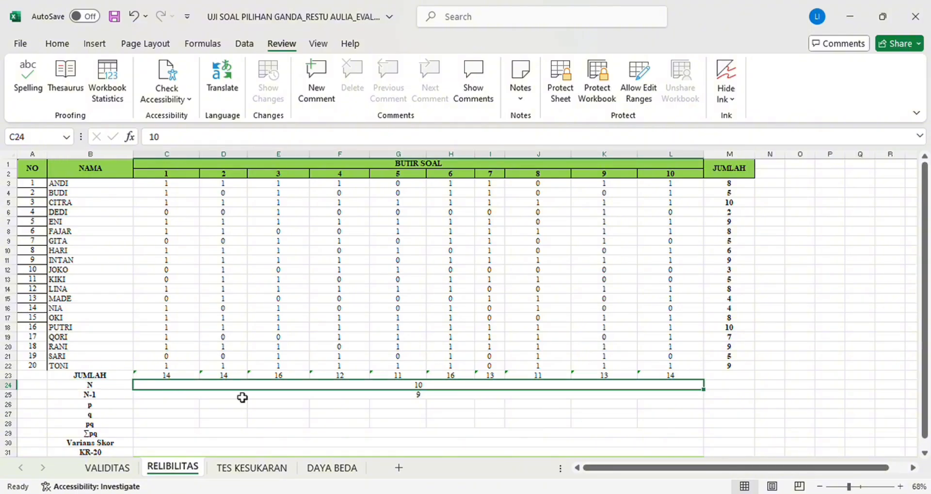
left_click(107, 397)
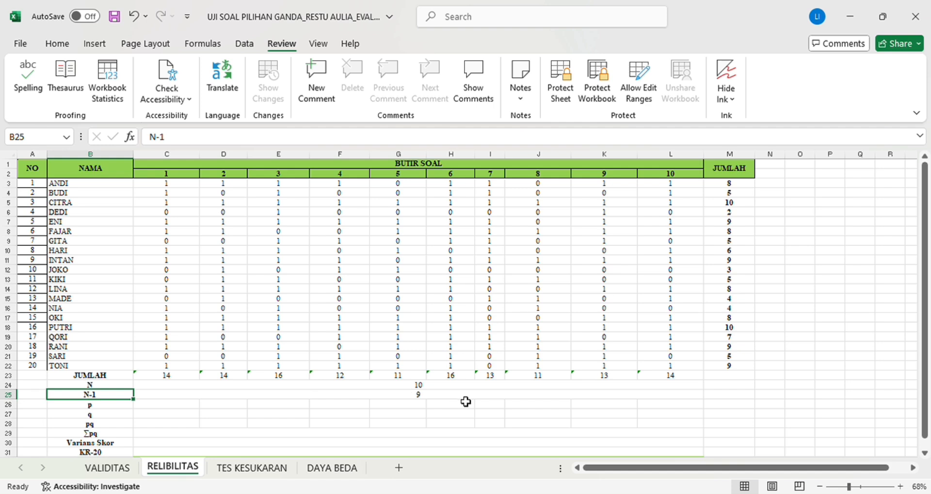
left_click(466, 400)
left_click(124, 414)
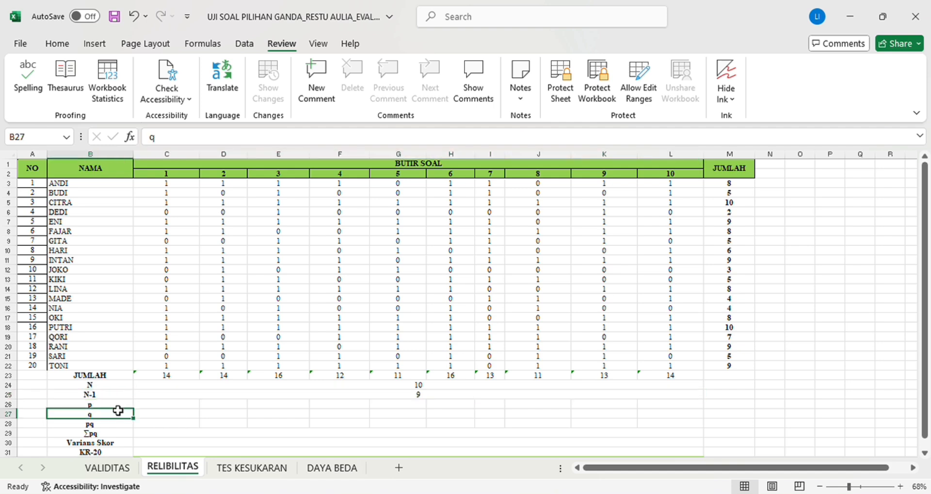
left_click(117, 408)
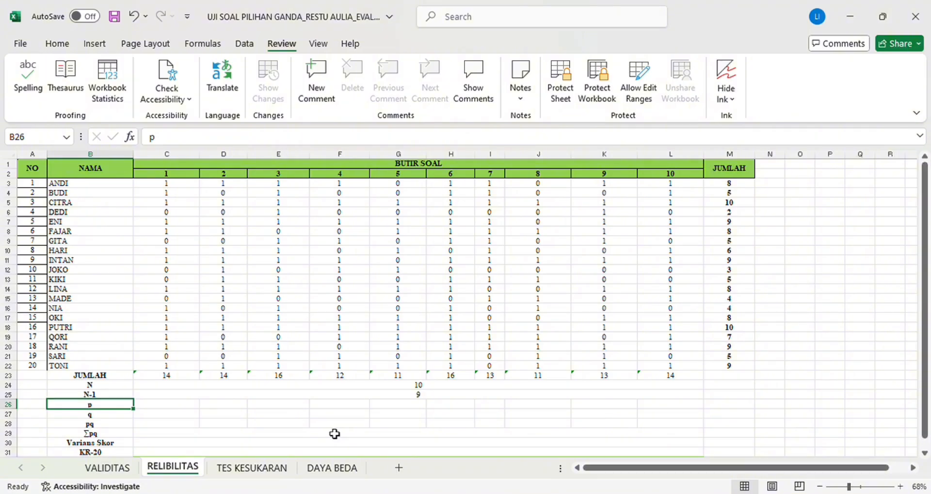
- Compute p in C26 with =C23/20 and fill the formula across through L26
left_click(169, 409)
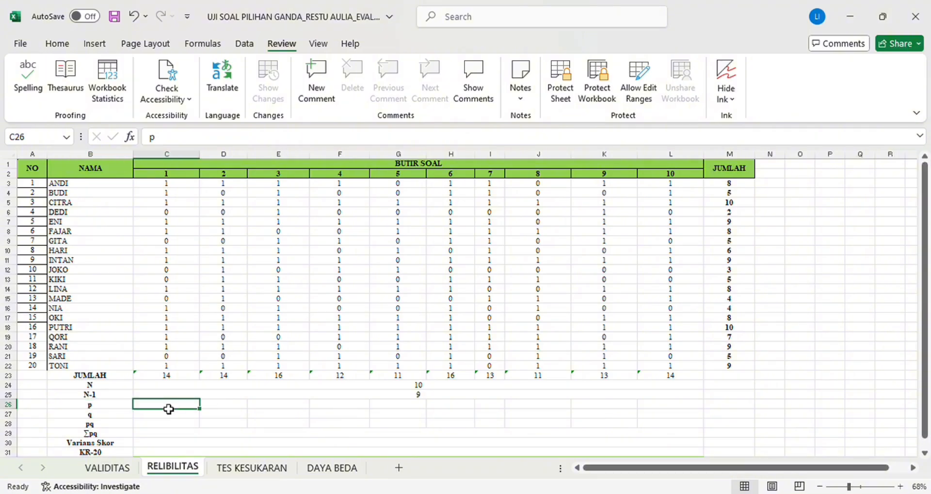
type("=")
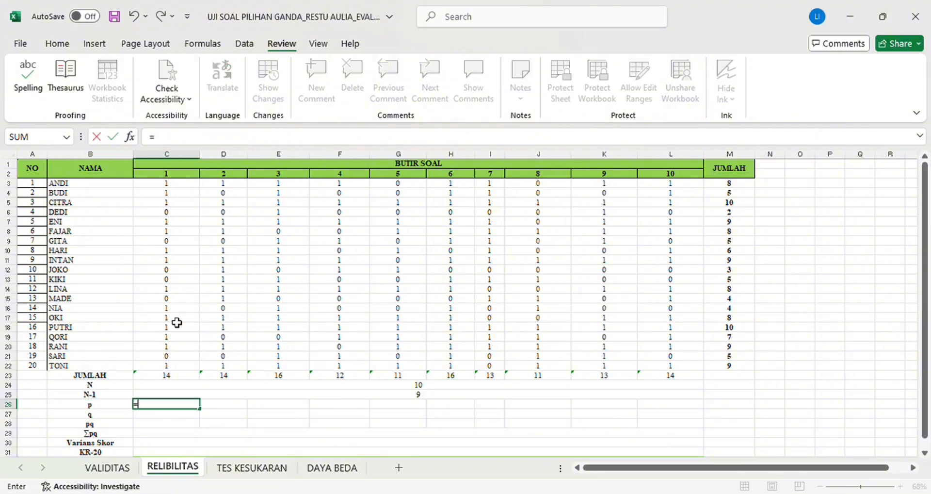
left_click(170, 376)
type("/20")
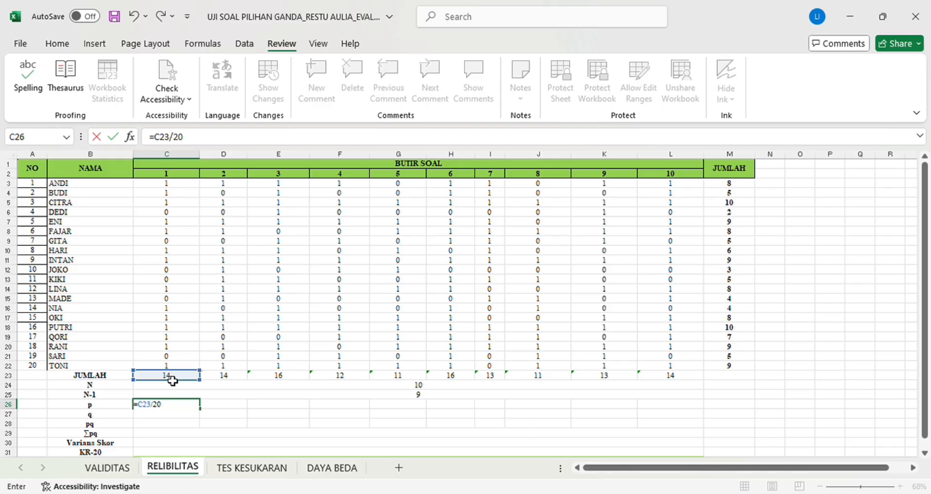
key("Return")
left_click(177, 405)
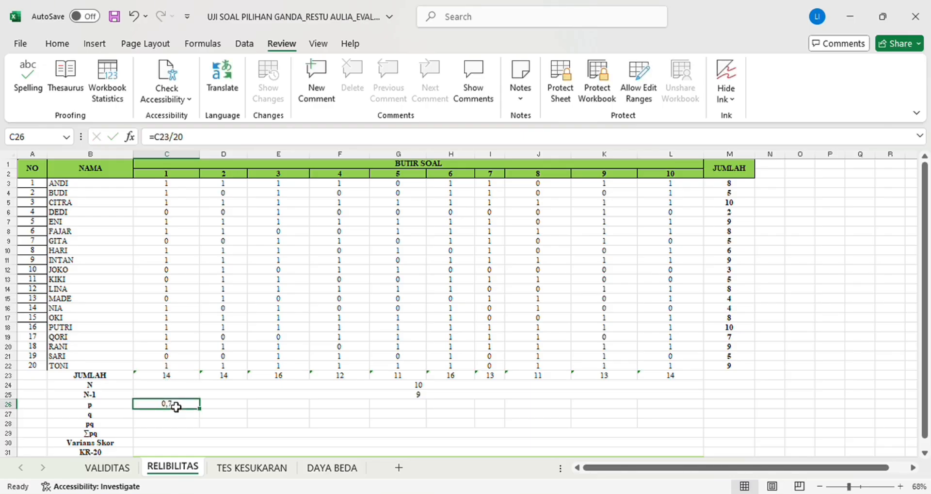
left_click_drag(204, 412, 723, 418)
- Compute q in C27 with =1-C26 and fill the formula across through L27
left_click(169, 422)
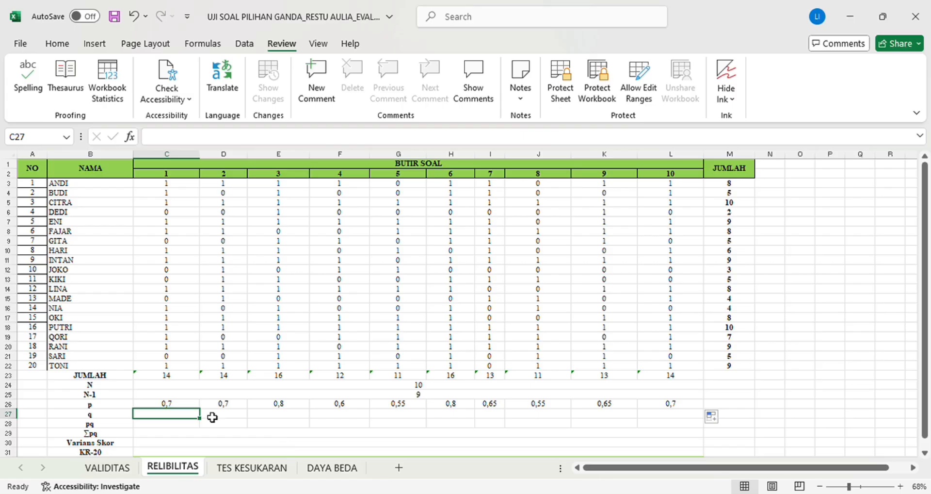
type("=1-")
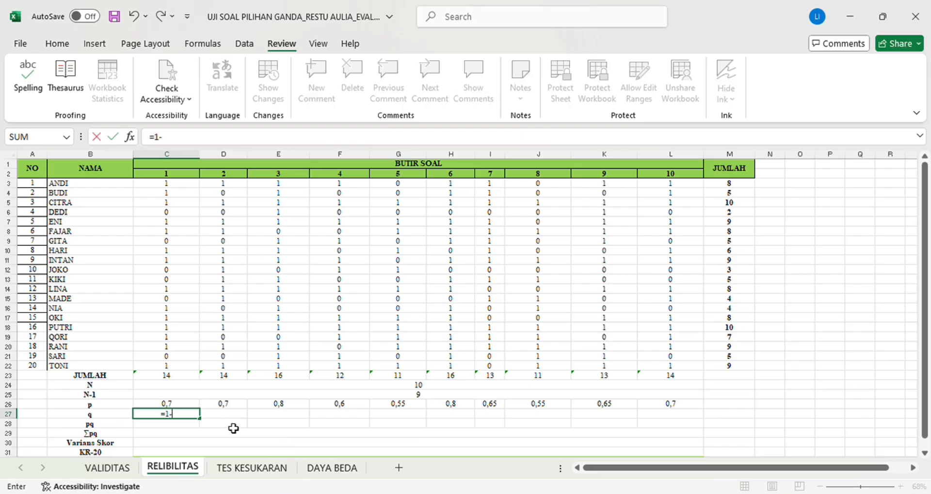
left_click(183, 403)
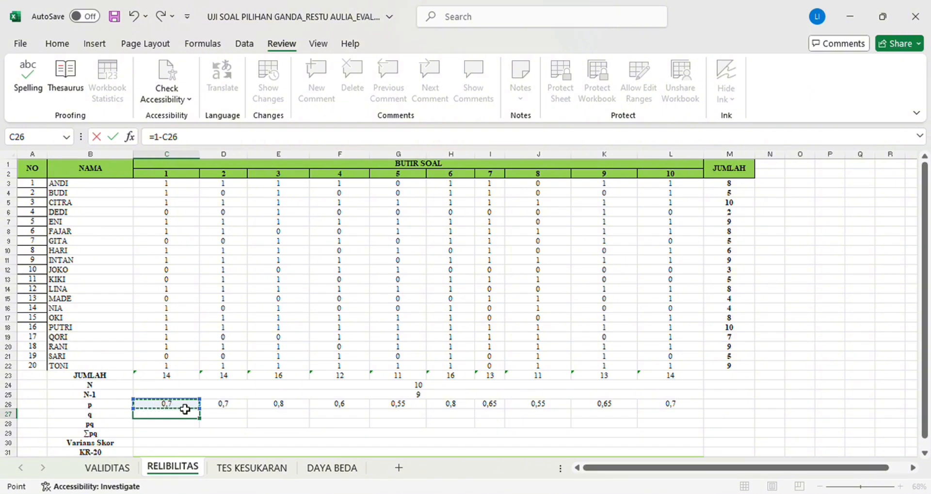
key("ctrl+Return")
left_click_drag(199, 417, 684, 428)
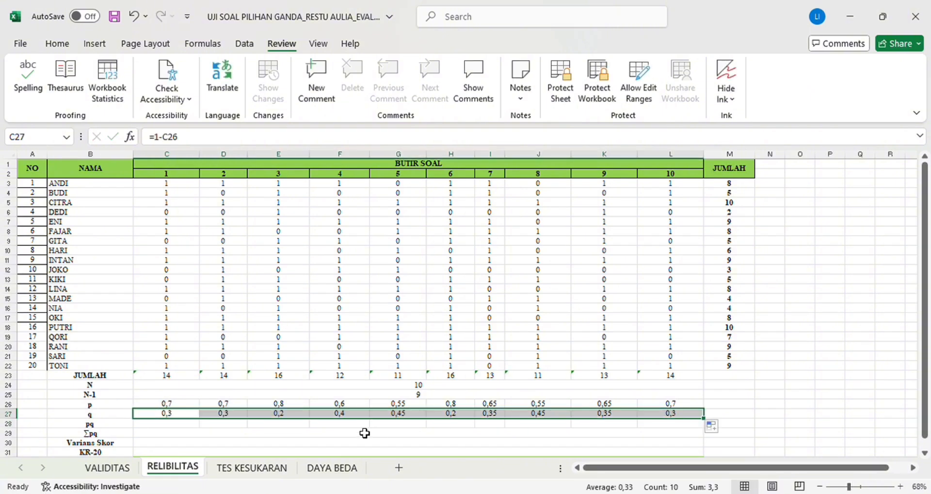
- Compute pq in C28 with =C26*C27 and fill the formula across through L28
left_click(183, 423)
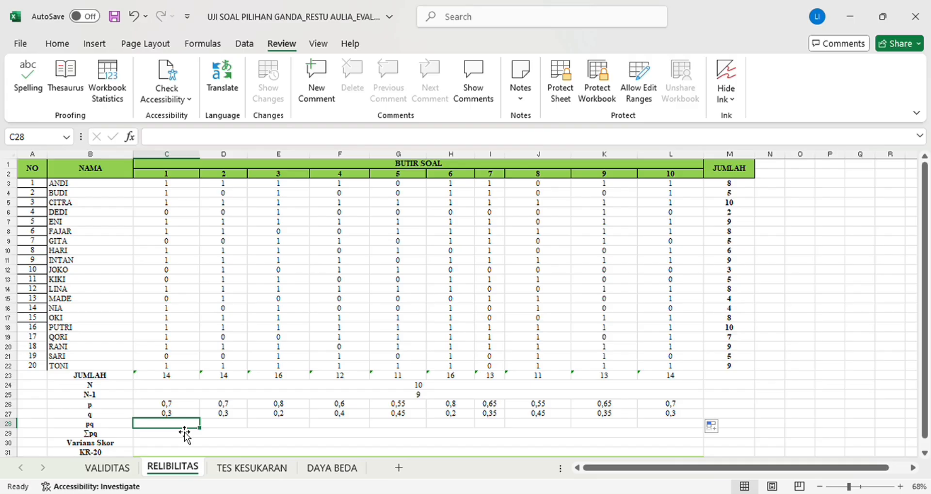
type("=")
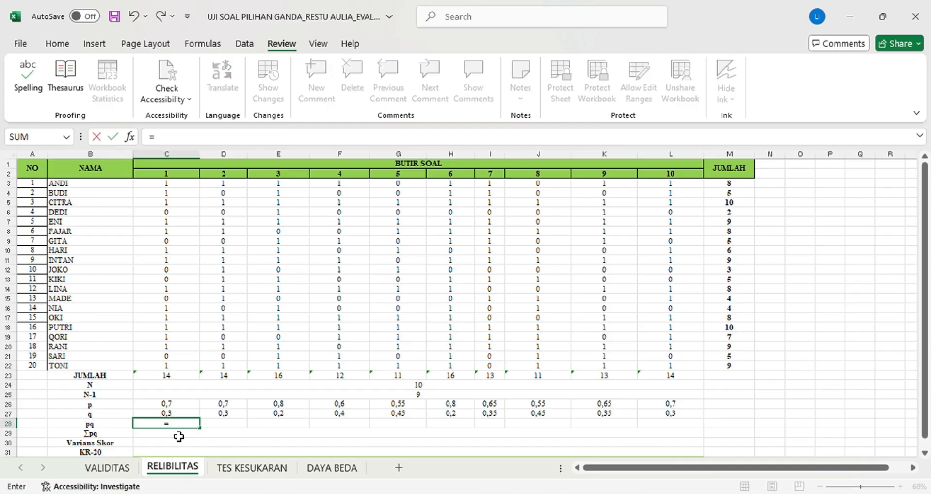
left_click(190, 409)
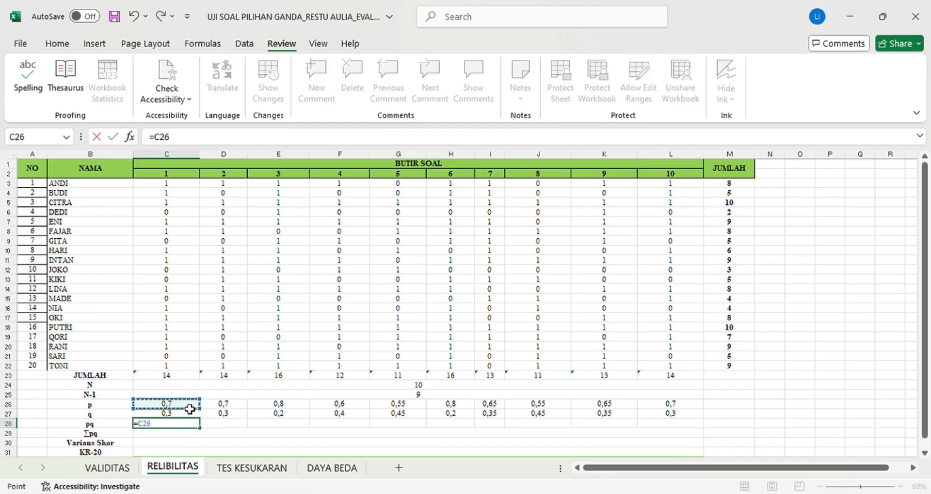
type("*")
left_click(191, 415)
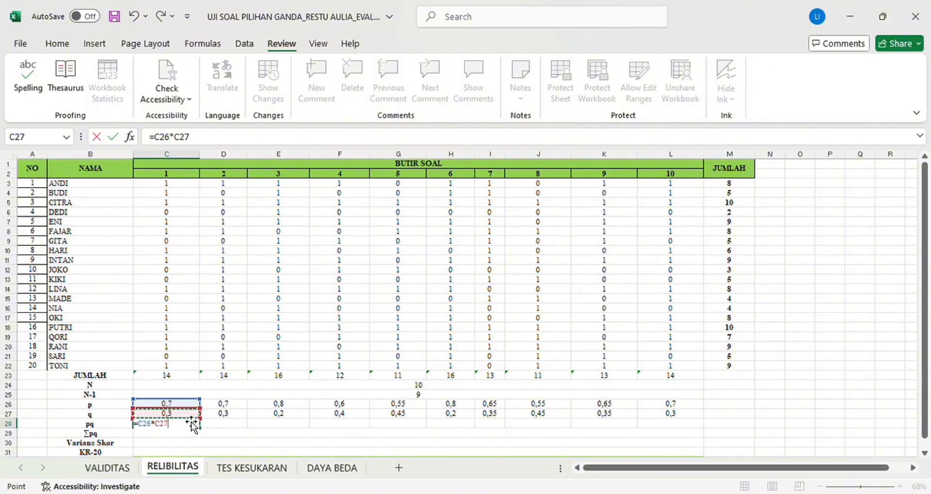
key("Return")
left_click(186, 424)
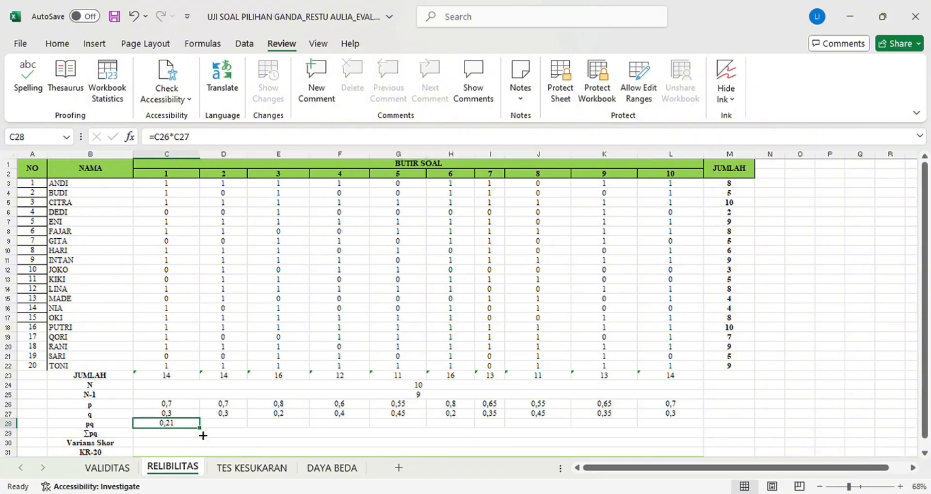
left_click_drag(199, 427, 701, 427)
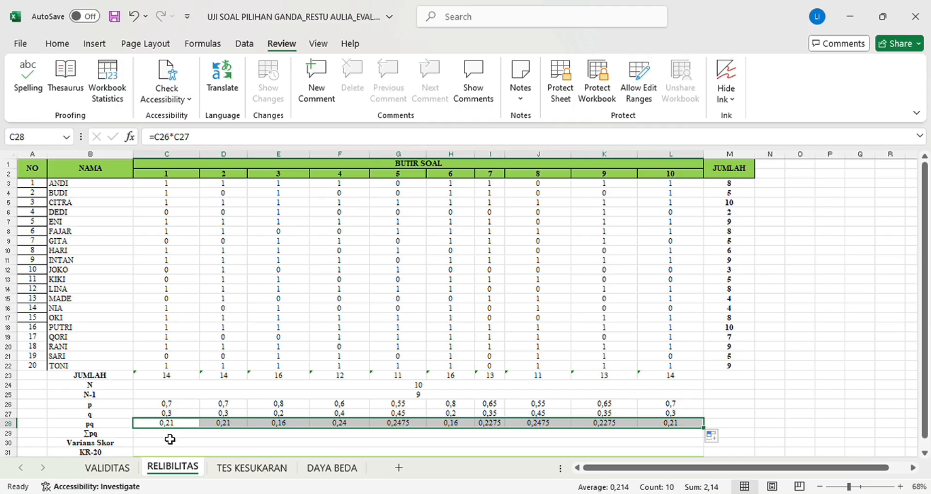
- Total the pq values in the merged ∑pq cell C29 with =SUM(C28:L28)
key("Down")
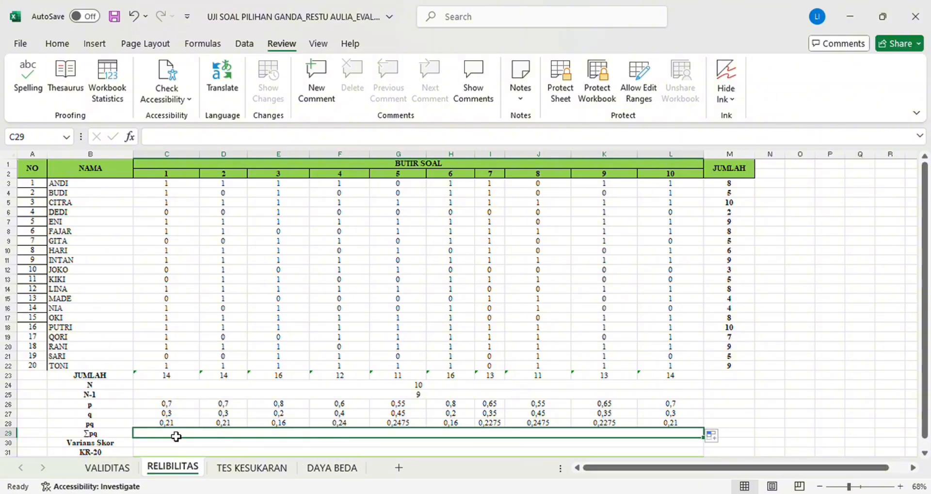
type("=")
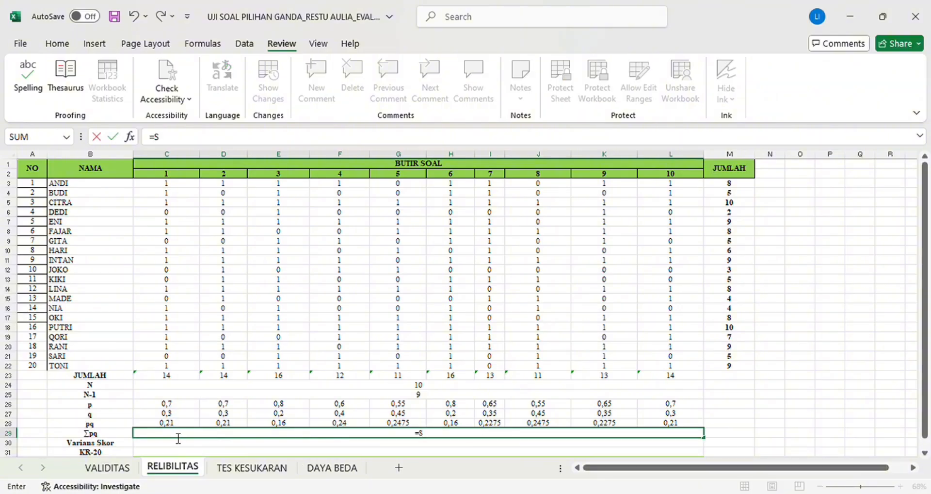
type("SUM(")
left_click(180, 426)
left_click_drag(180, 427, 668, 434)
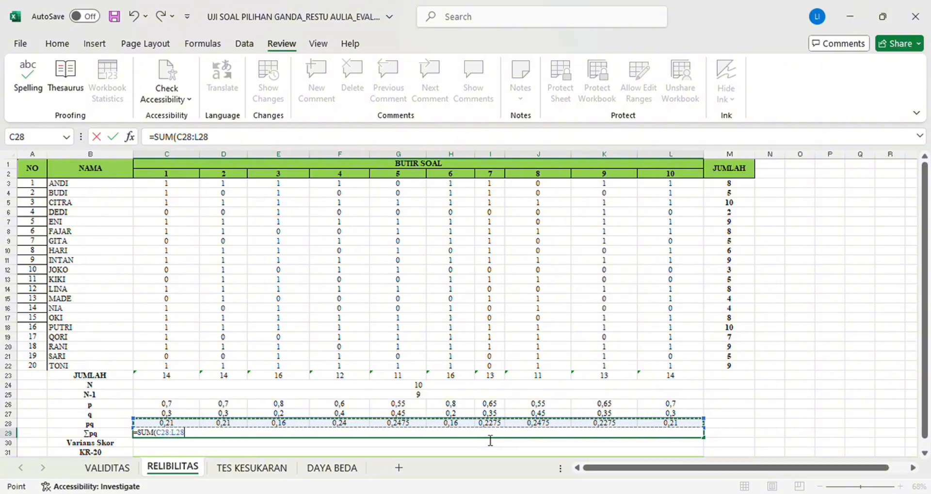
type(")")
key("Return")
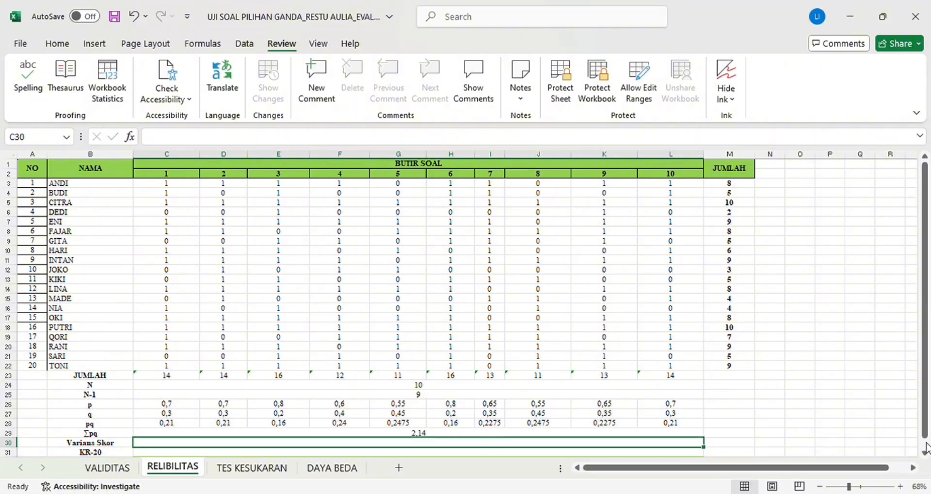
- Compute Varians Skor in C30 with the VAR function over the total scores M3:M22
scroll(926, 455, "down", 1)
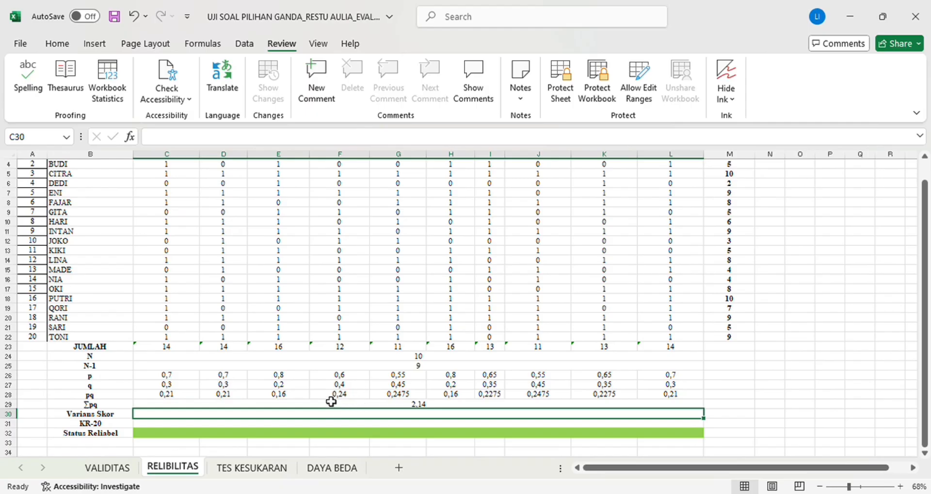
type("=")
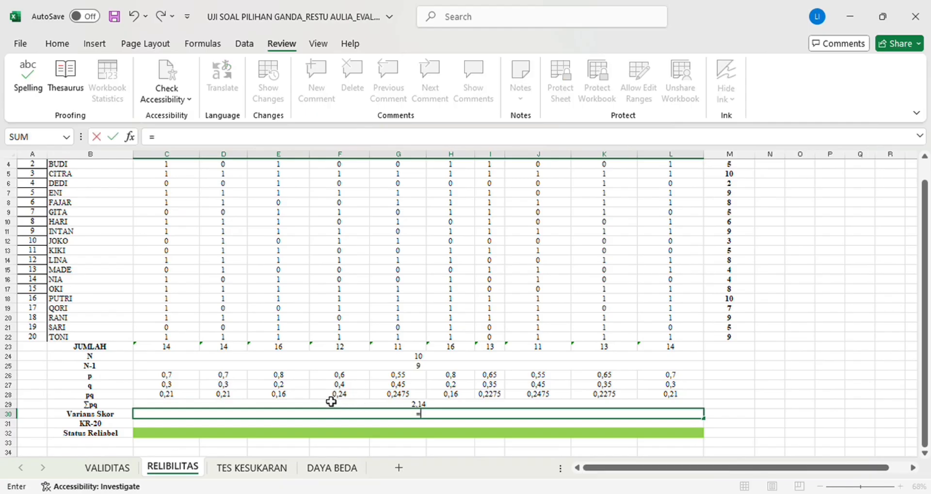
type("VAR(")
scroll(923, 291, "up", 1)
left_click_drag(729, 183, 744, 370)
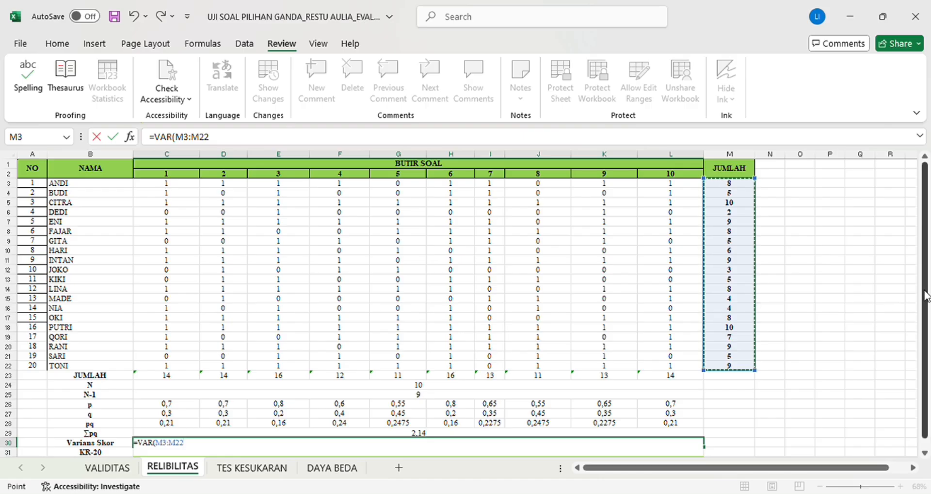
scroll(924, 296, "down", 1)
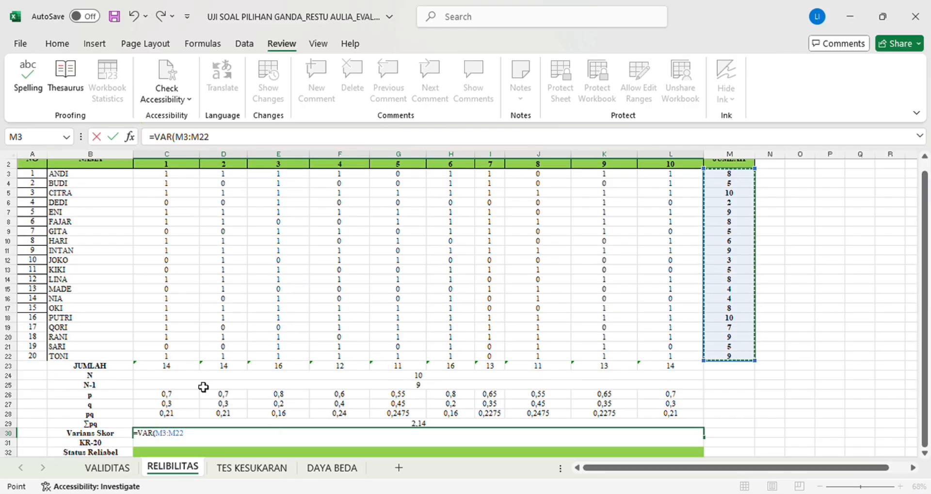
key("Return")
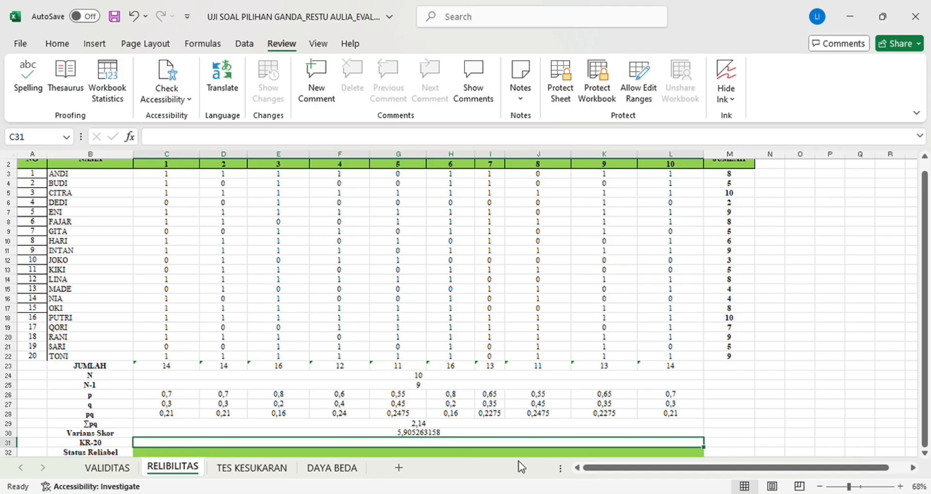
- Compute KR-20 in the merged cell C31 with =(C24-C25)*((C30-C29)/C30)
type("=(")
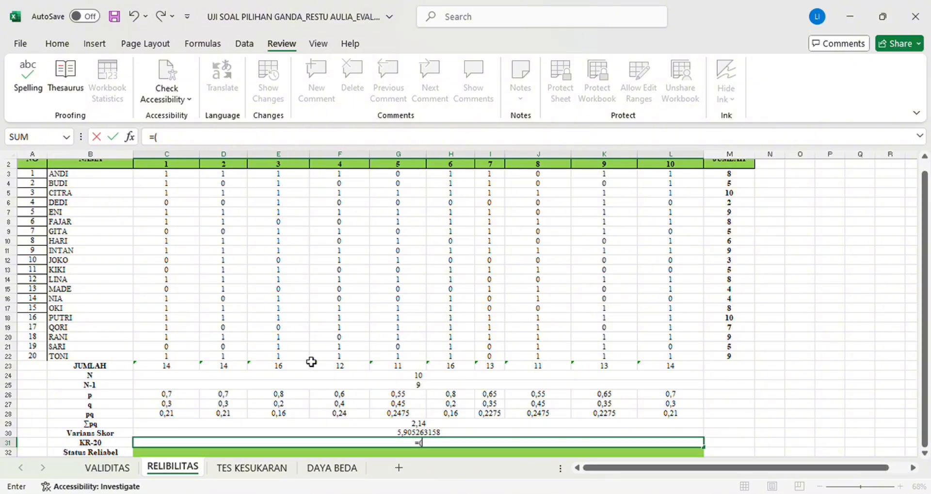
left_click(400, 379)
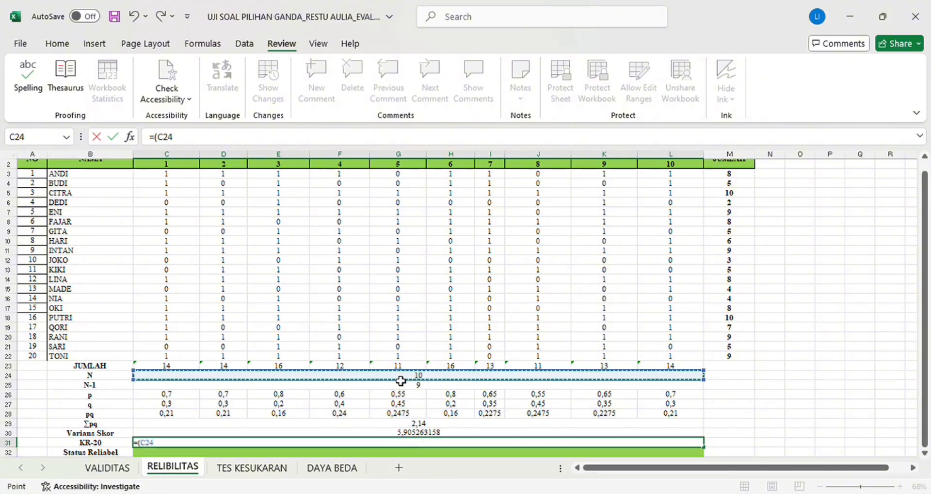
type("-")
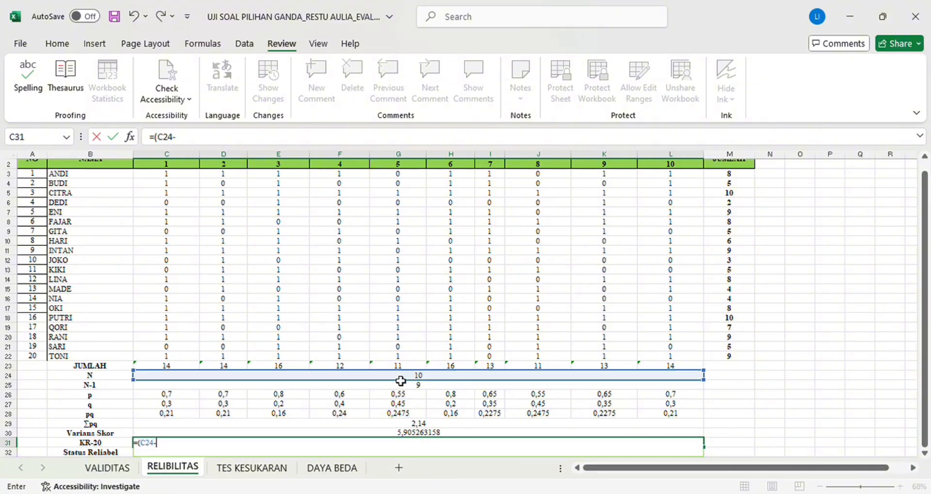
left_click(281, 386)
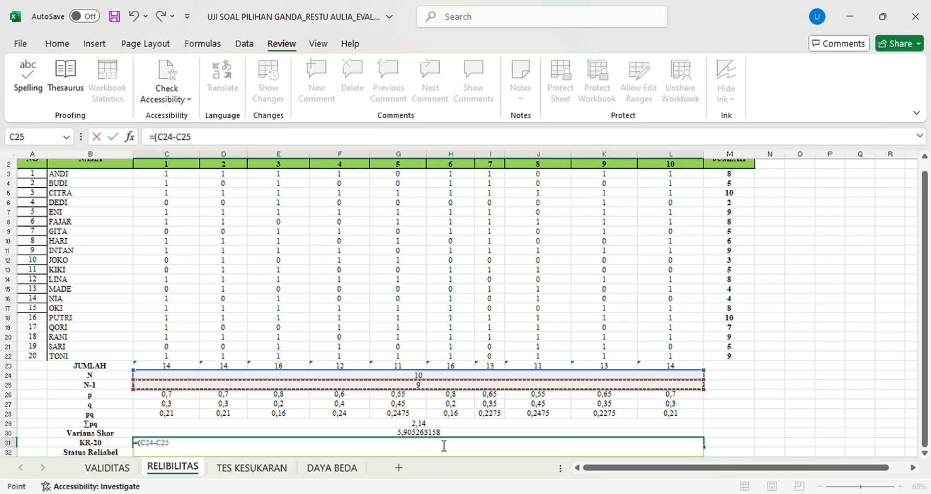
type(")")
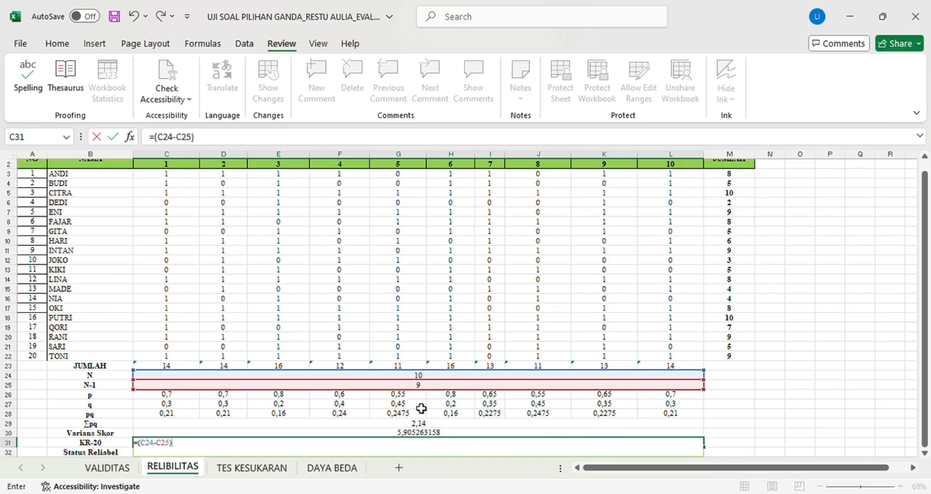
type("*((")
left_click(185, 435)
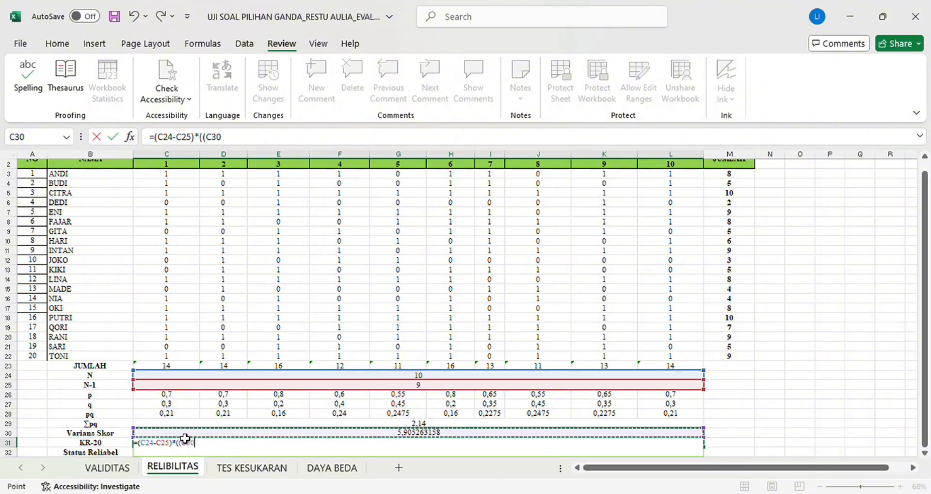
type("-")
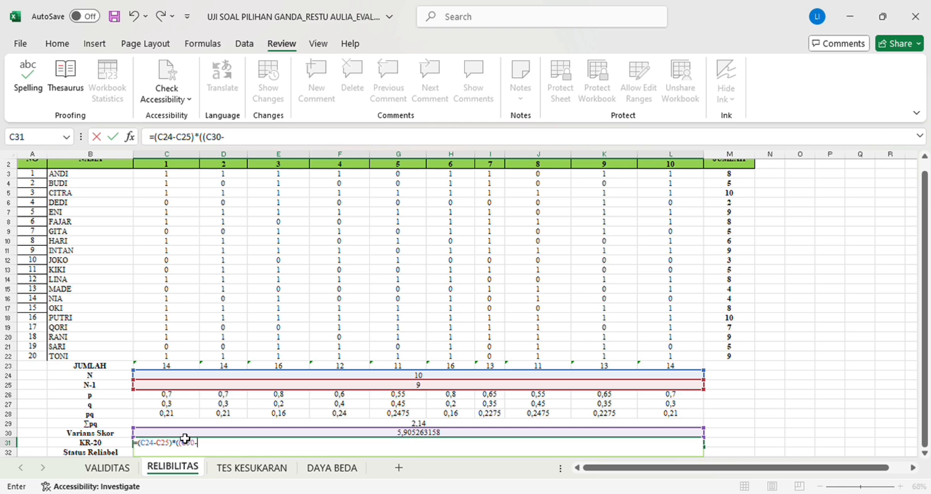
left_click(160, 424)
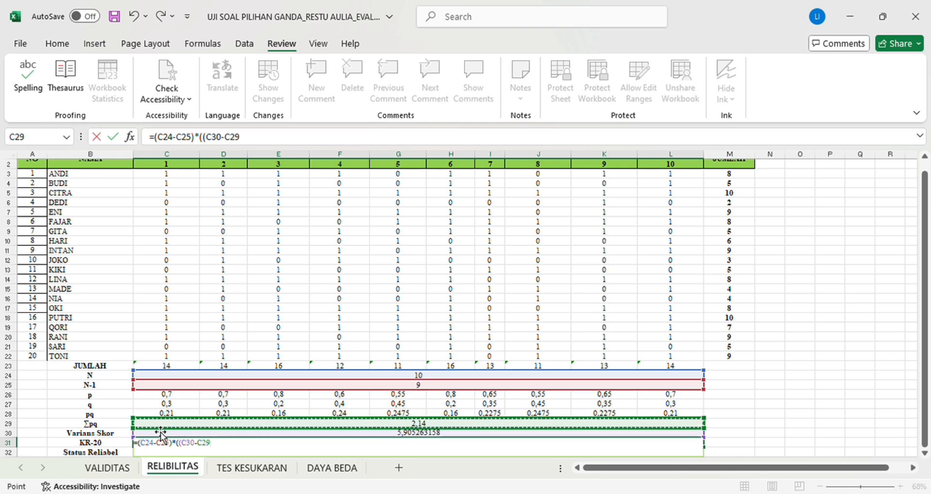
type(")/")
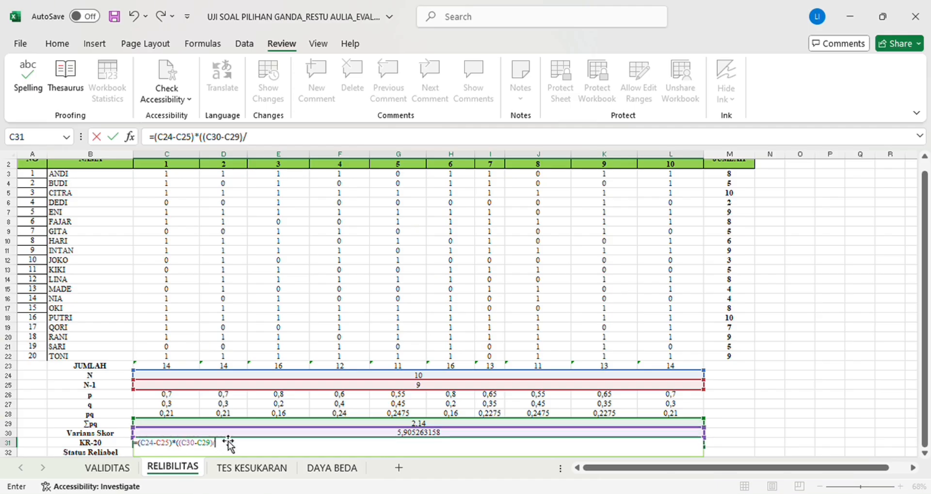
left_click(418, 431)
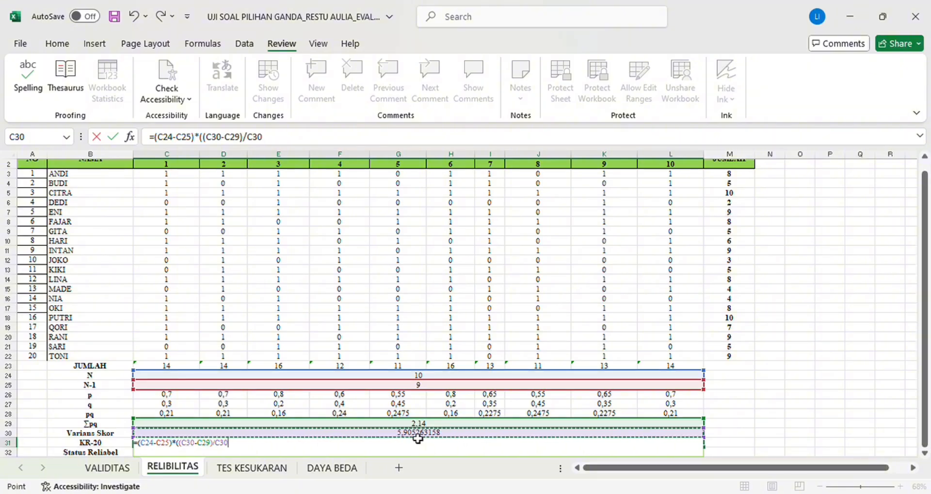
type(")")
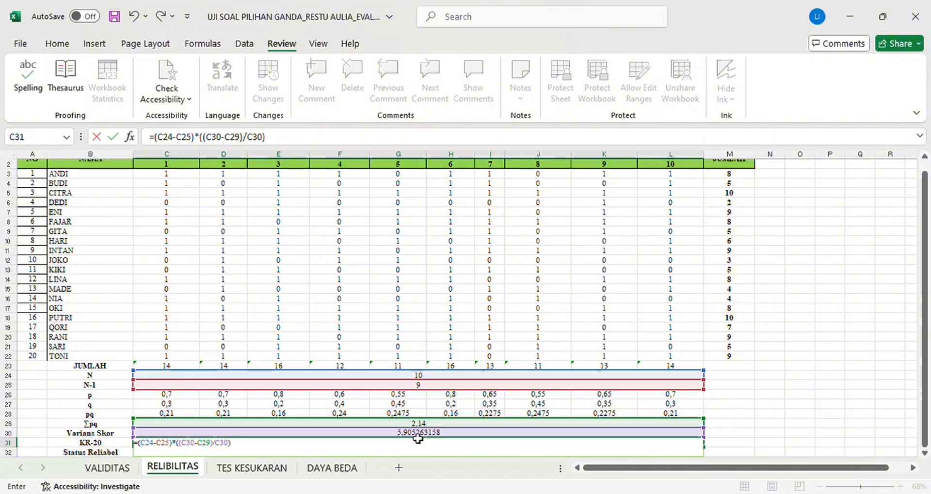
key("Return")
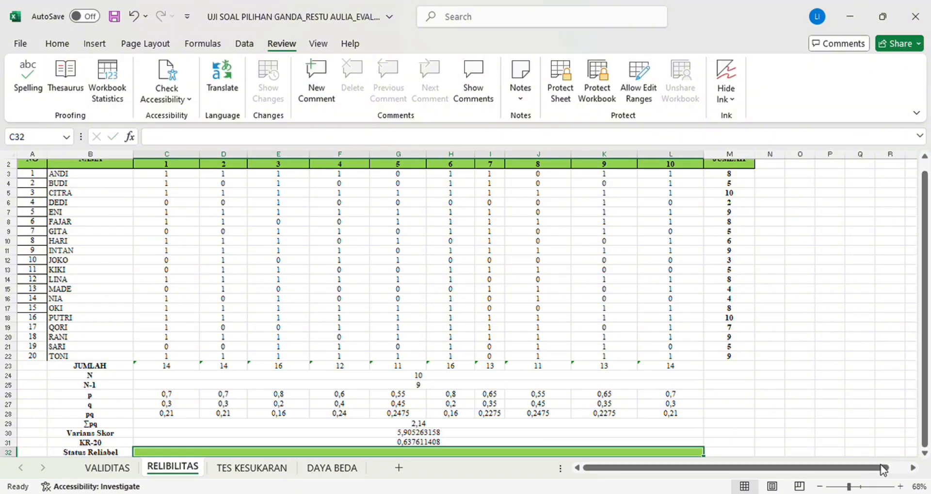
- Enter TIDAK RELIABEL as the Status Reliabel in C32
scroll(925, 453, "down", 5)
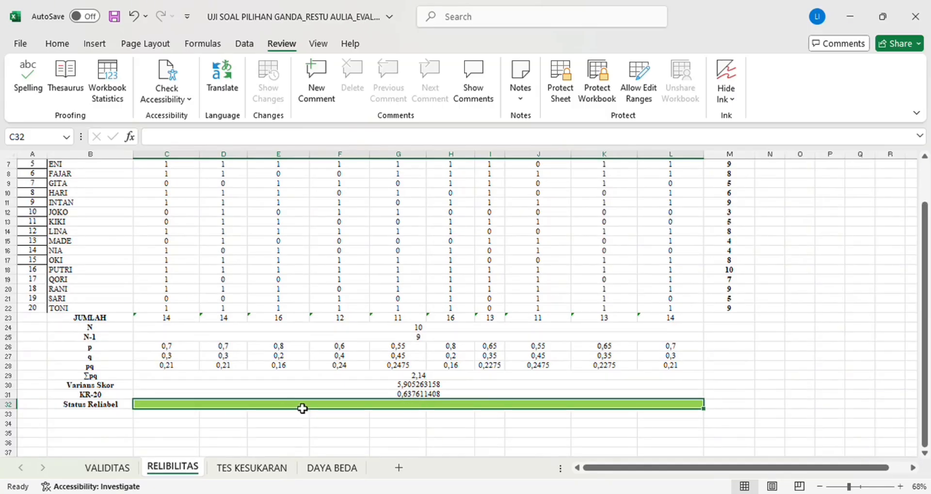
type("TIDA")
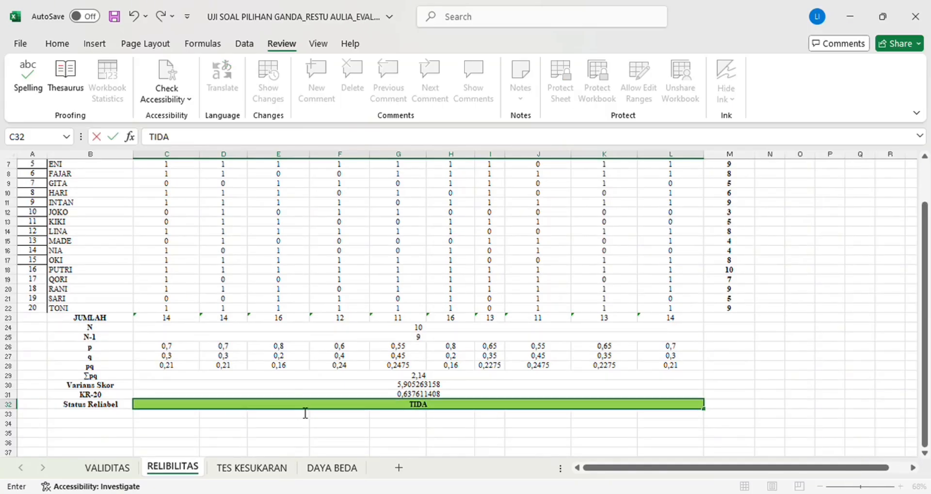
type("K RELIABEL")
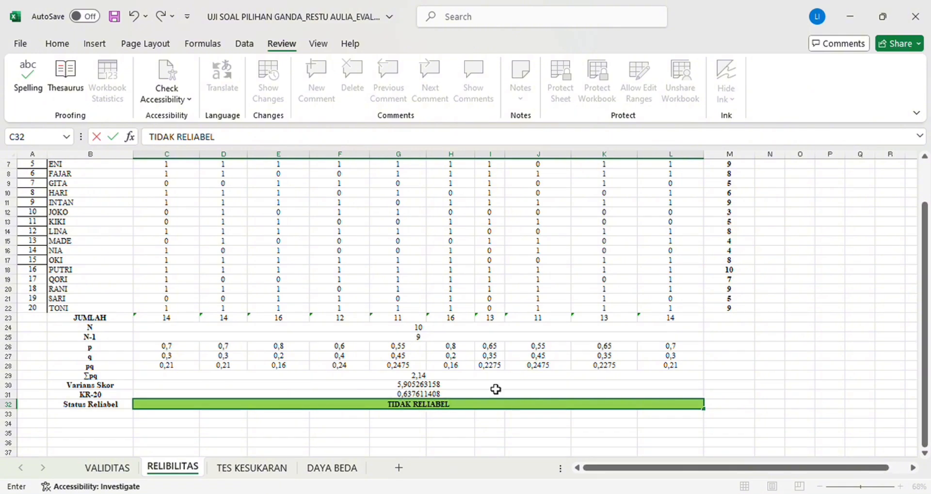
key("Return")
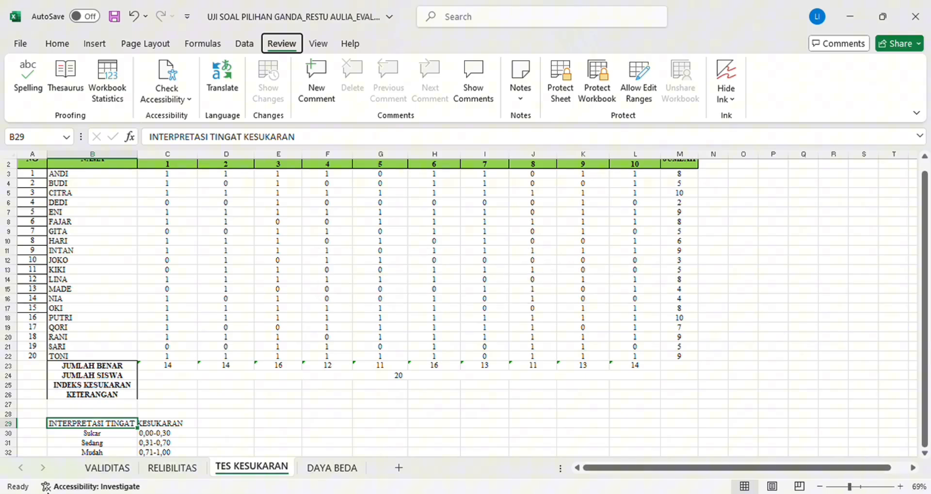
- Examine the Sukar, Sedang and Mudah ranges in the difficulty interpretation table on the TES KESUKARAN sheet
left_click(118, 442)
left_click(119, 434)
left_click_drag(119, 433, 158, 436)
left_click(157, 437)
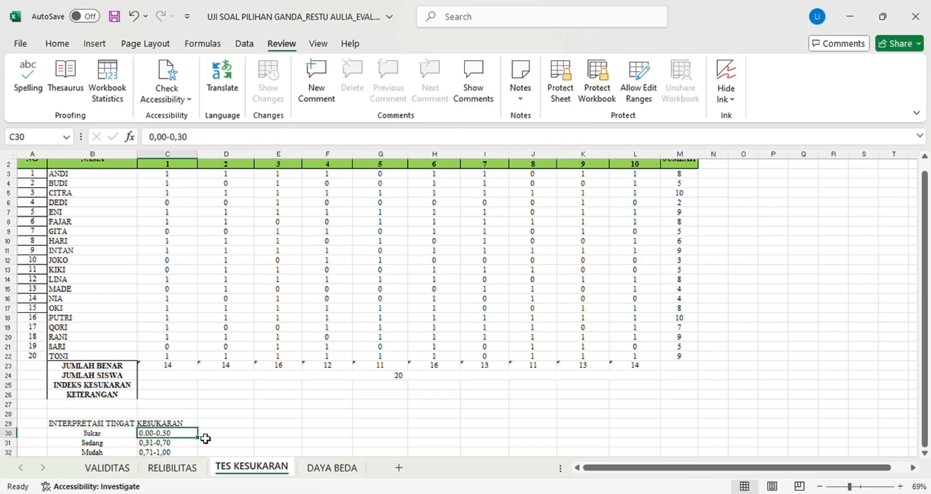
left_click(101, 445)
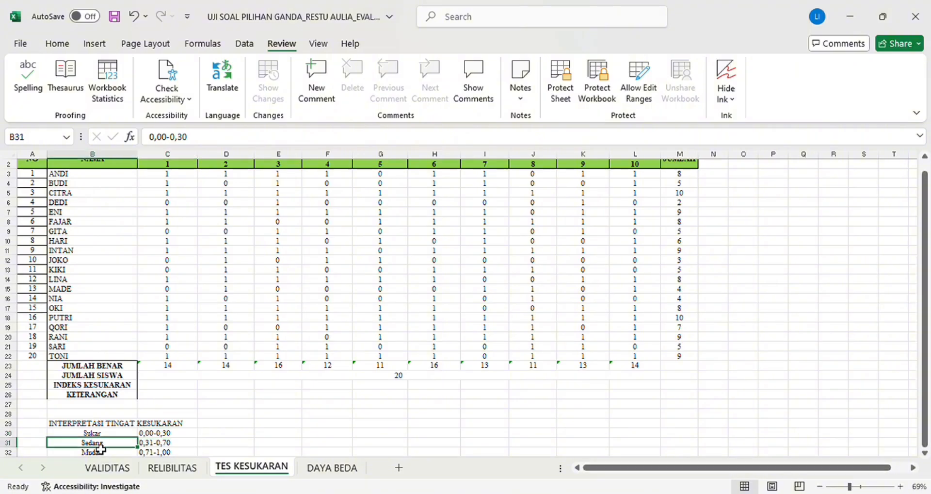
left_click(168, 442)
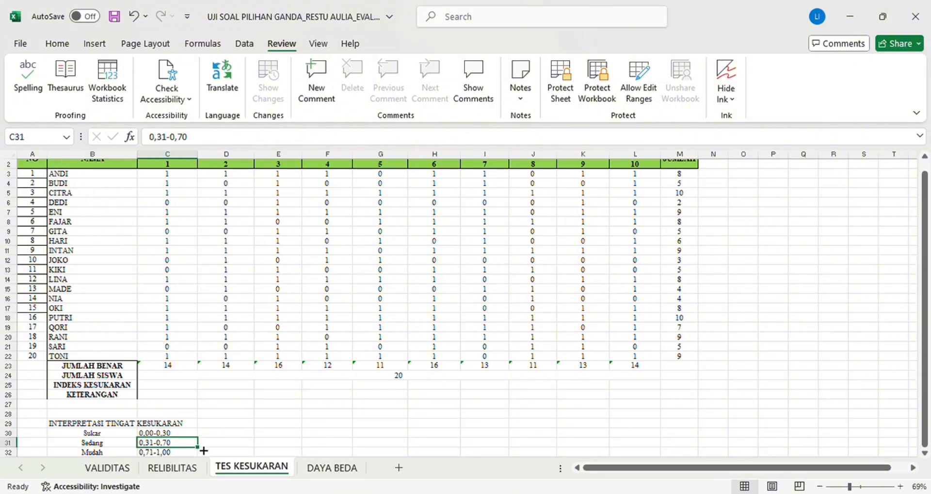
left_click(124, 452)
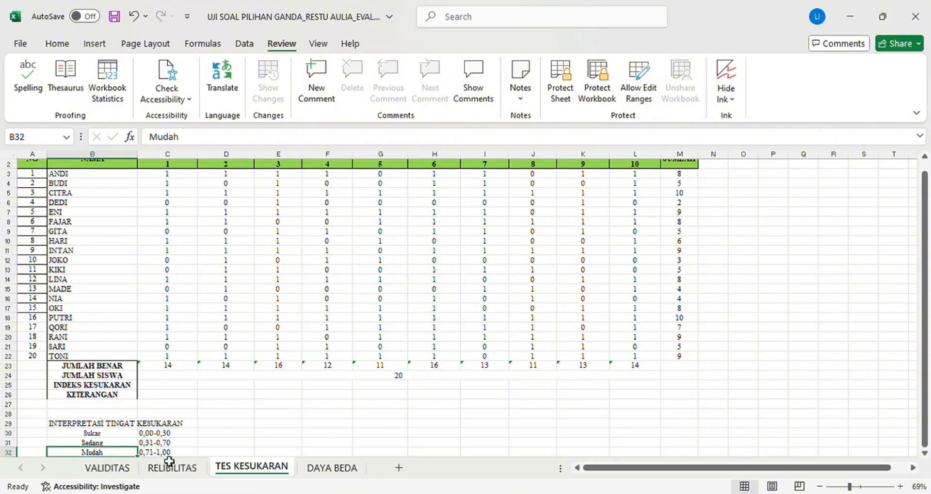
left_click(168, 452)
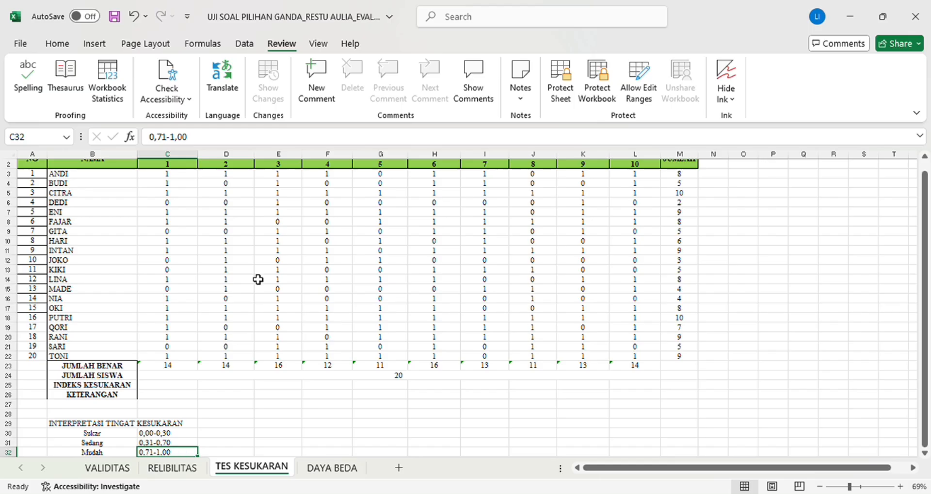
- Compute item 1's INDEKS KESUKARAN in C25 with =C23/C24 and enter SEDANG as its KETERANGAN in C26
left_click(136, 386)
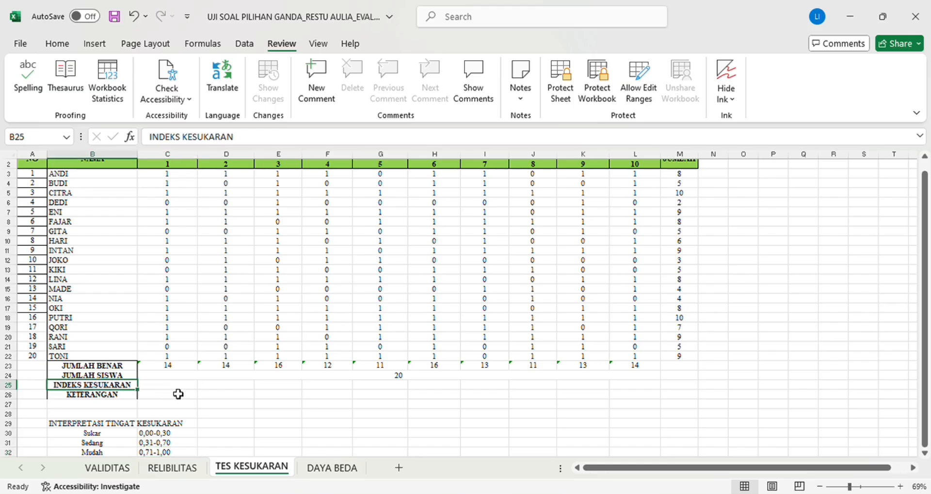
left_click(179, 386)
type("=")
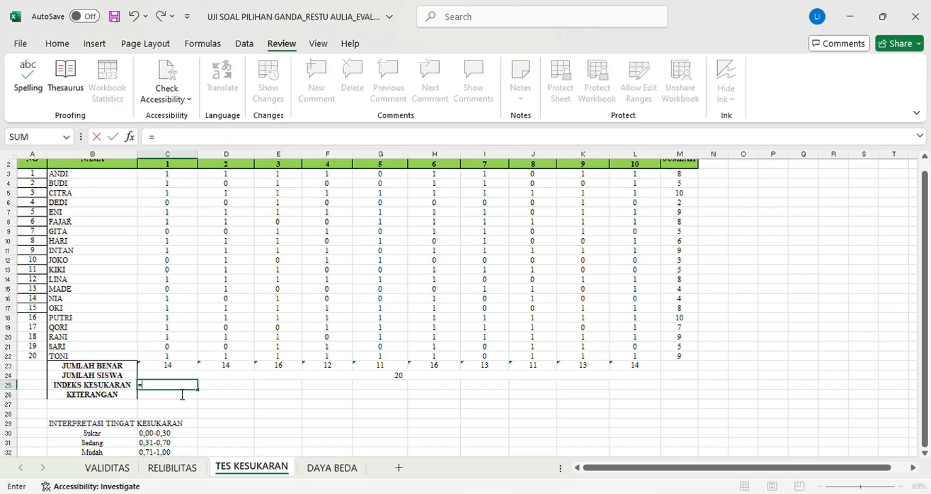
left_click(189, 366)
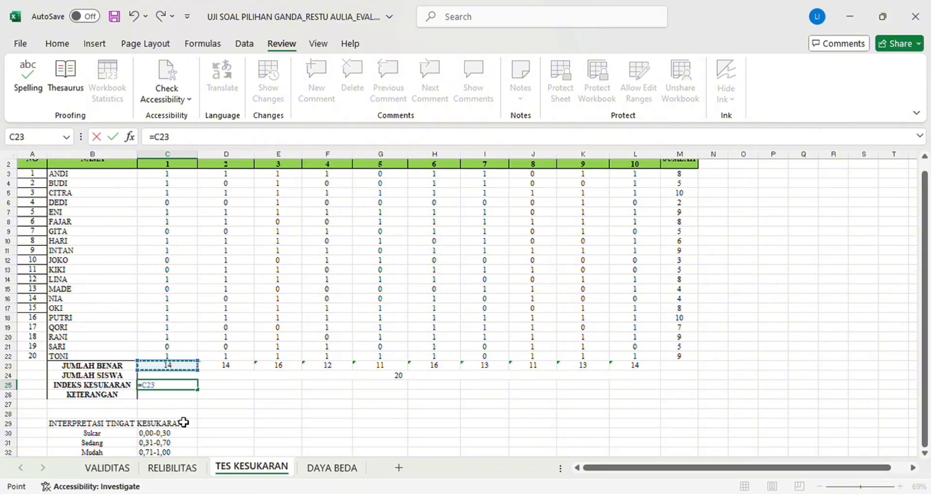
type("/")
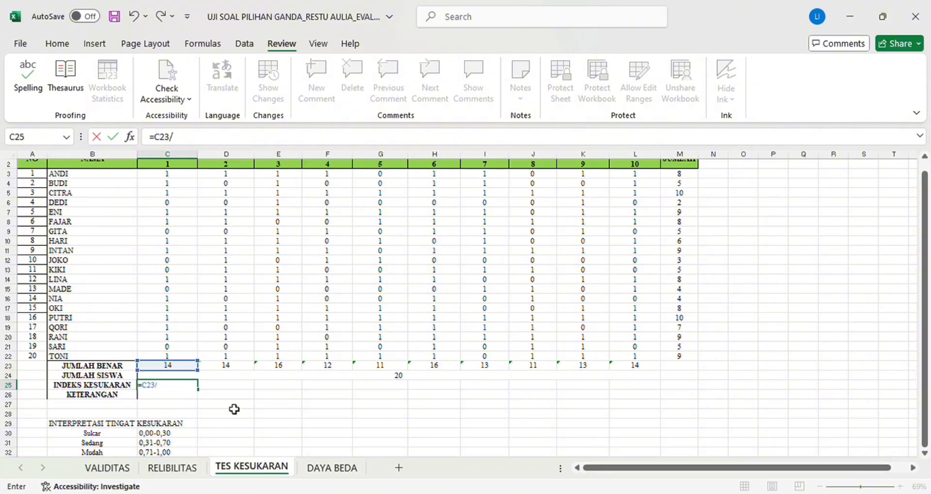
left_click(173, 377)
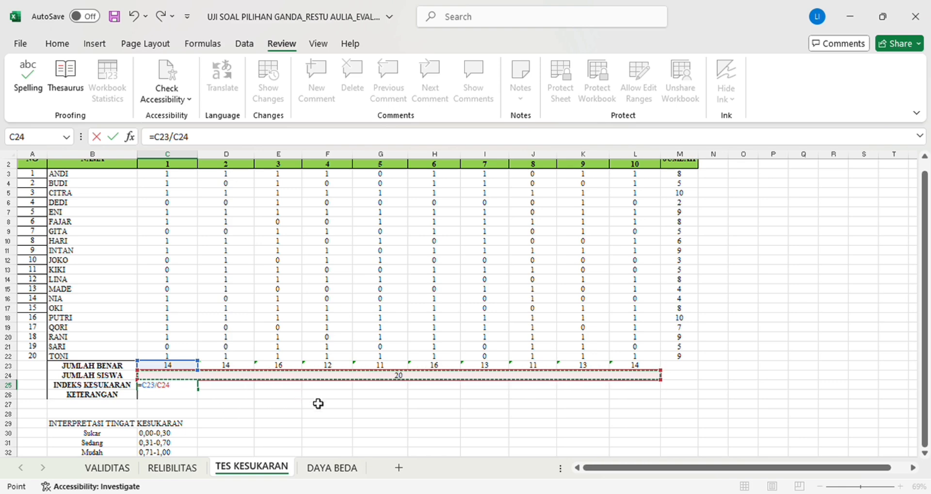
key("Return")
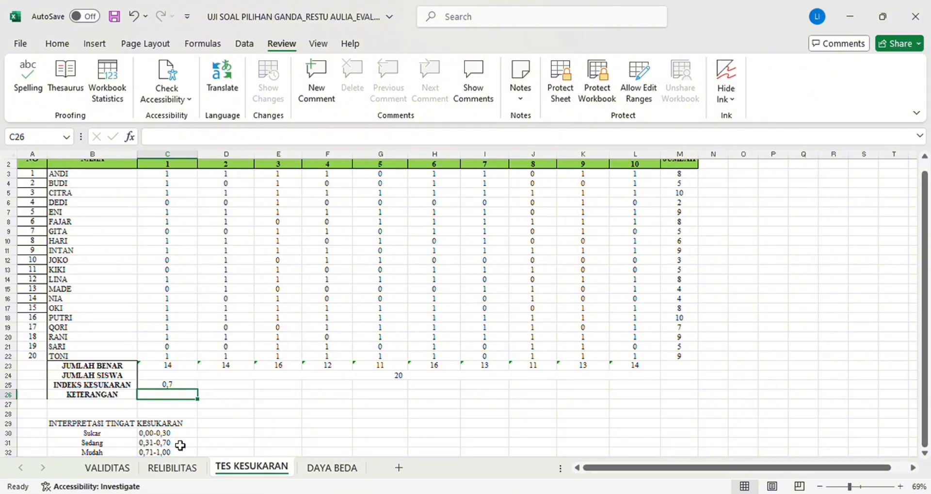
type("SEDANG")
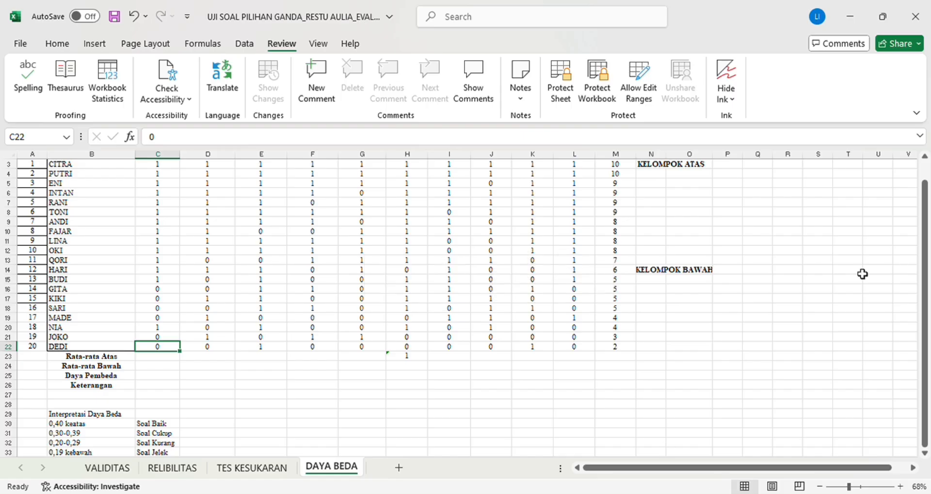
- Examine the KELOMPOK ATAS and KELOMPOK BAWAH groups and the Interpretasi Daya Beda criteria on the DAYA BEDA sheet
left_click(925, 158)
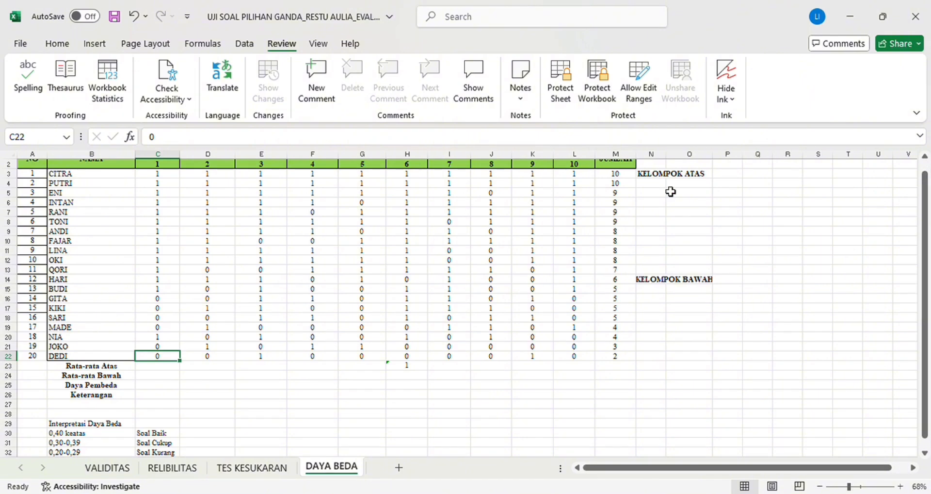
left_click(704, 290)
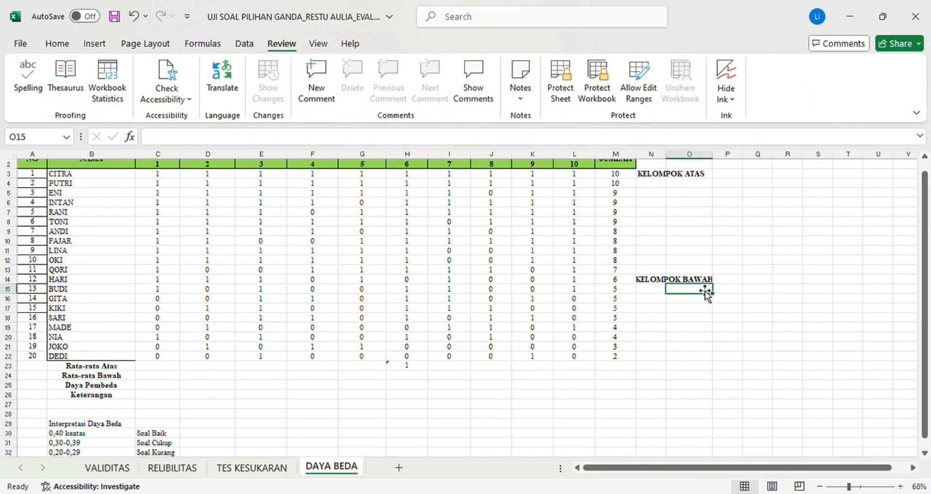
left_click(924, 453)
left_click(924, 453)
left_click(924, 452)
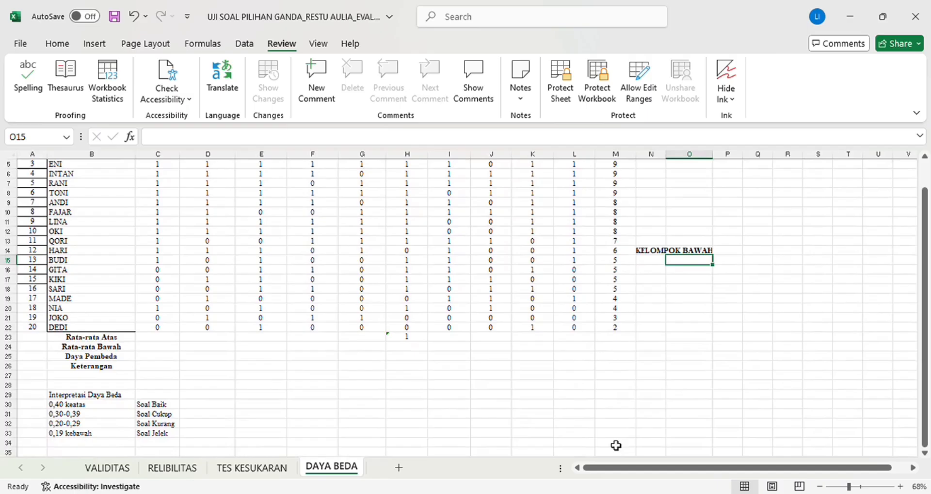
left_click(105, 406)
left_click(146, 406)
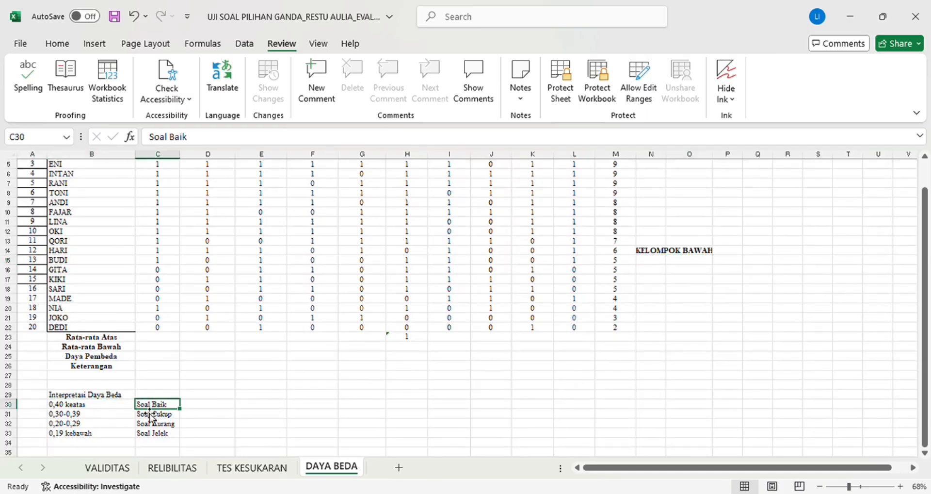
left_click(101, 415)
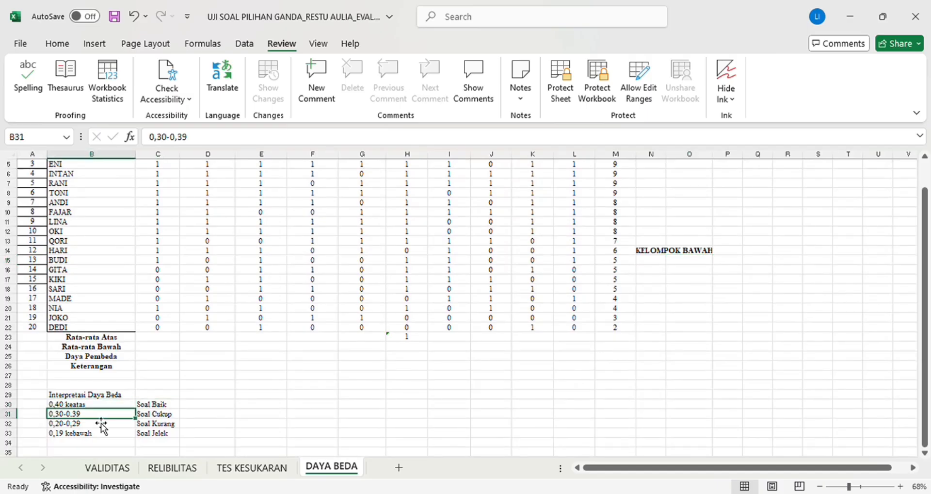
left_click(155, 415)
left_click(95, 428)
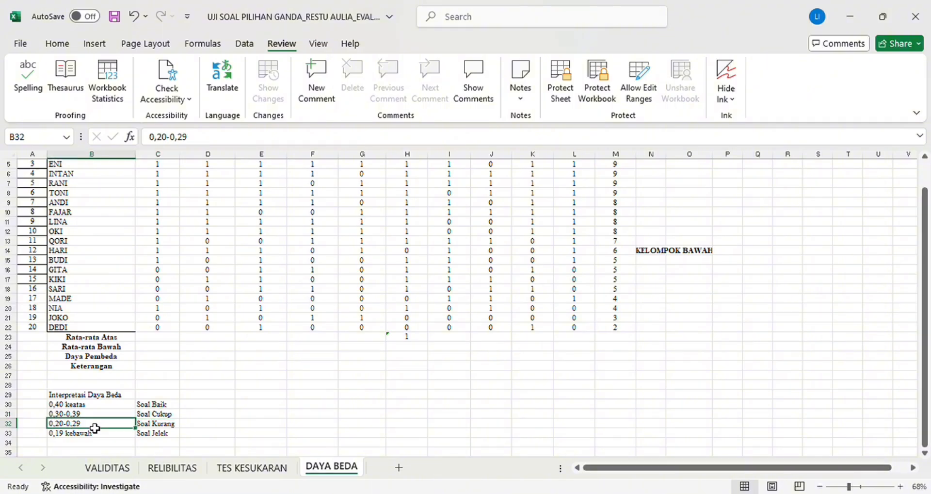
left_click(180, 429)
left_click(113, 436)
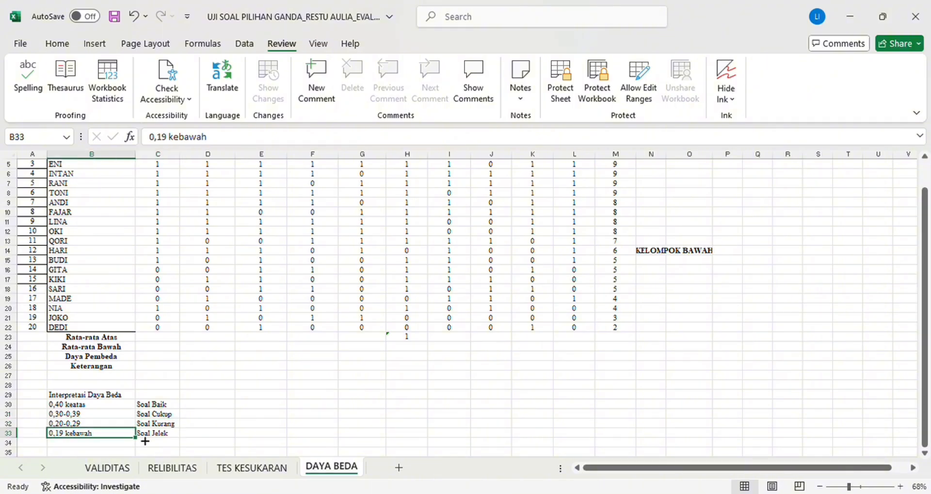
- Compute item 1's Rata-rata Atas in C23 with =AVERAGE(C3:C13)
left_click(160, 434)
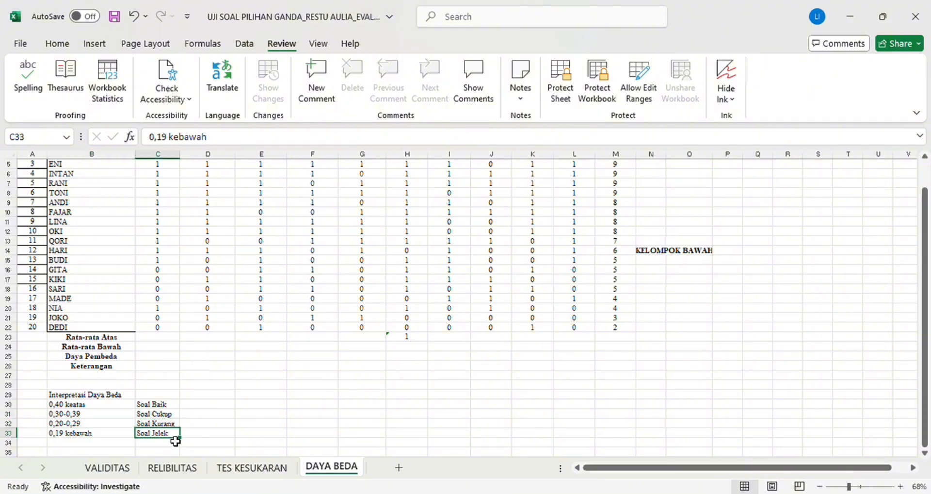
left_click(129, 338)
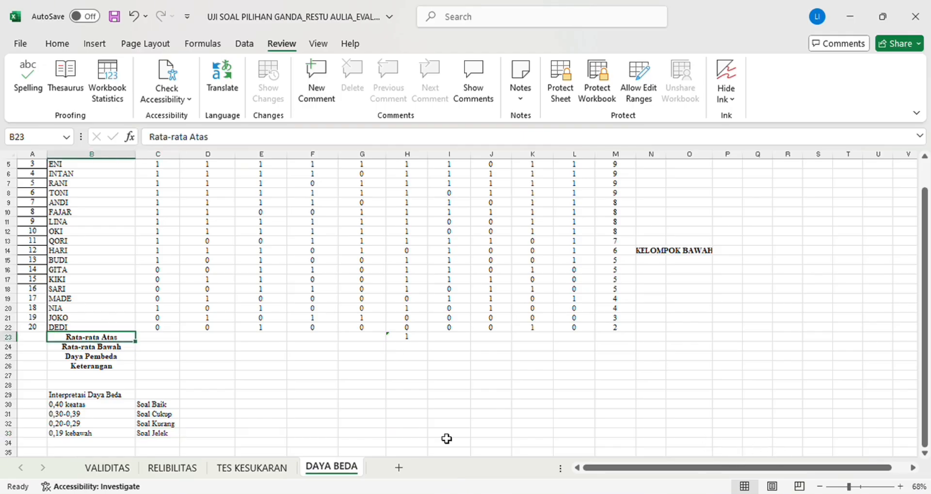
key("Right")
type("=")
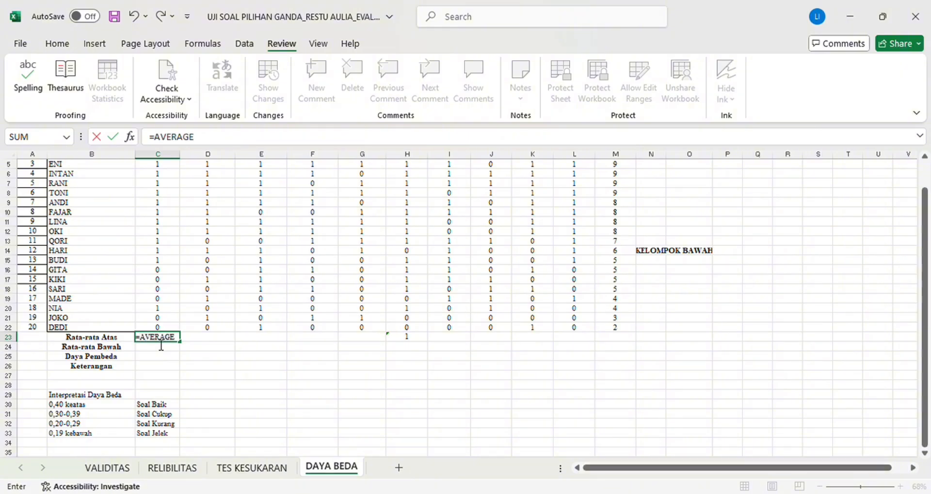
type("AVERAGE(")
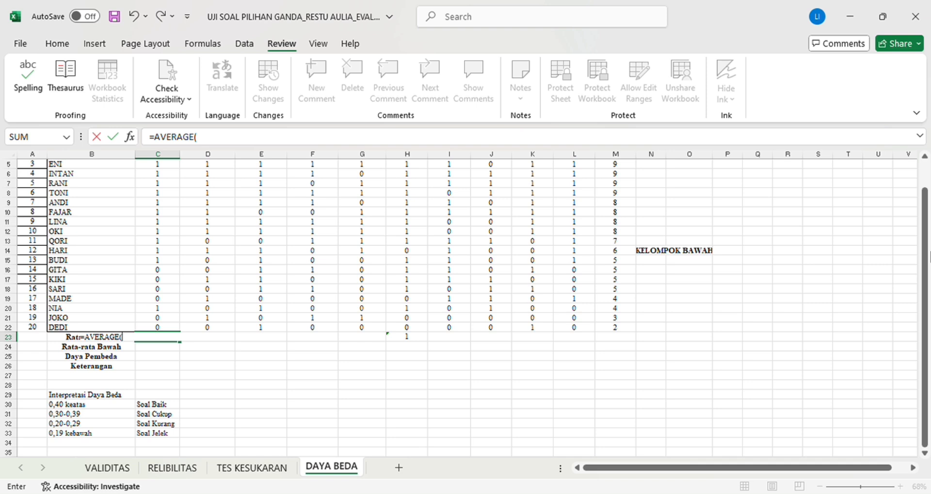
scroll(755, 259, "up", 2)
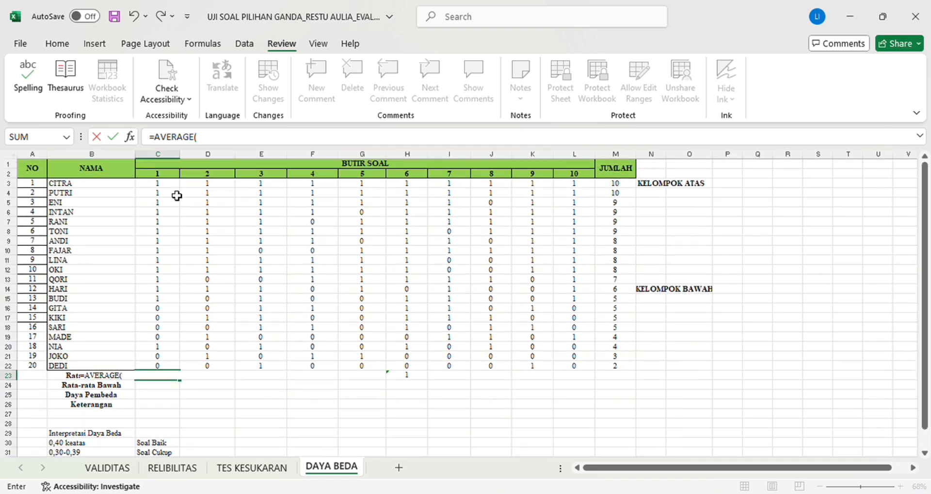
left_click_drag(166, 185, 175, 285)
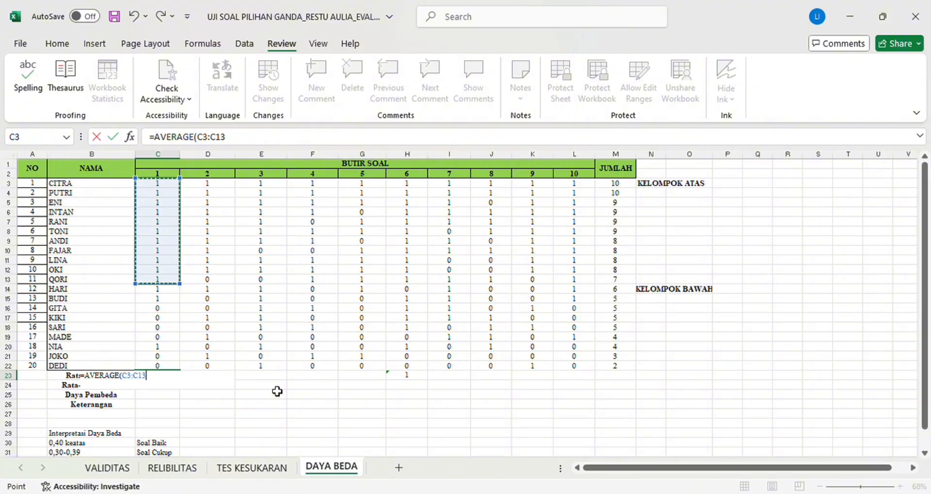
key("Return")
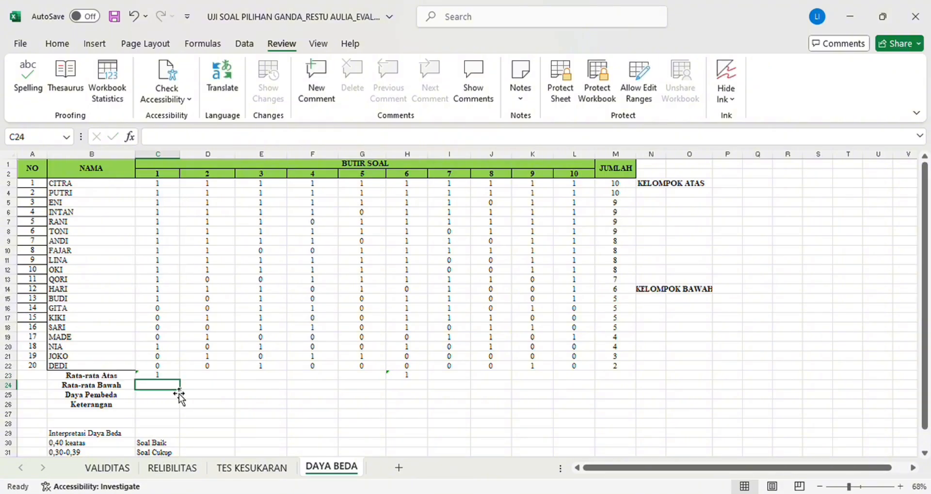
- Compute item 1's Rata-rata Bawah in C24 with =AVERAGE(C14:C22)
left_click(126, 391)
left_click(154, 389)
type("=")
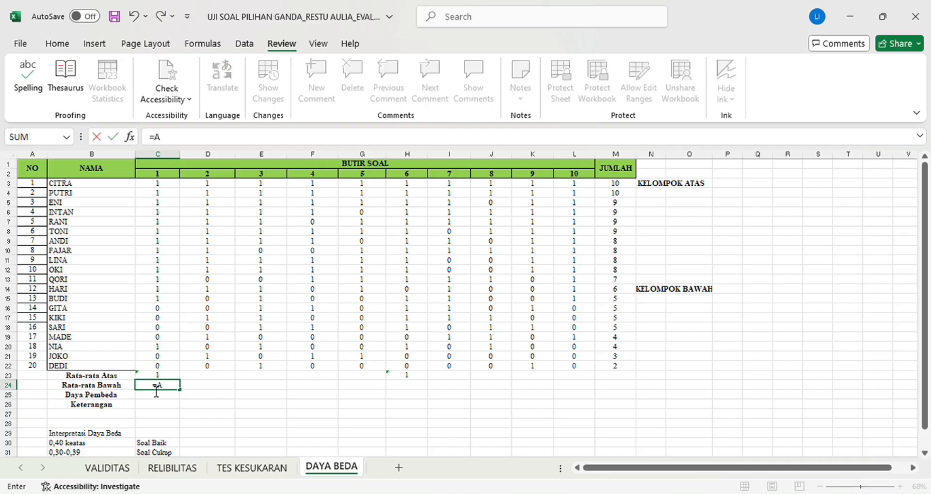
type("AVERAGE")
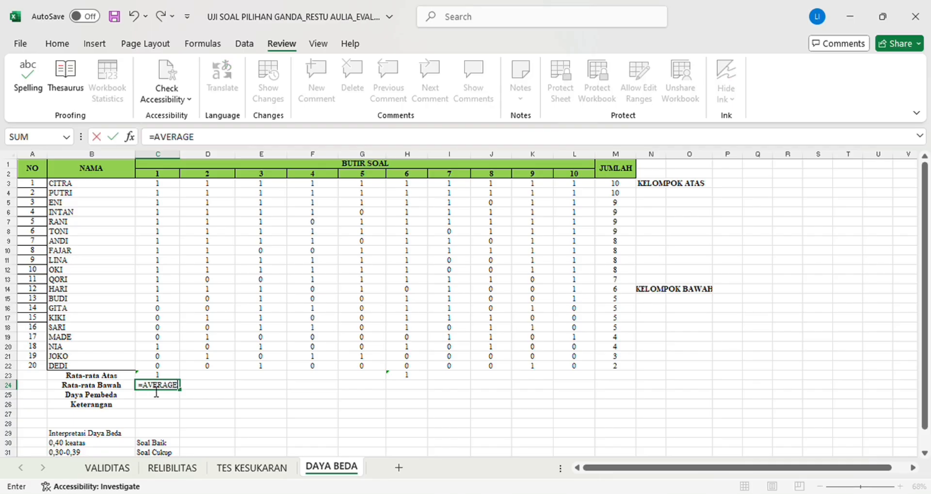
type("(")
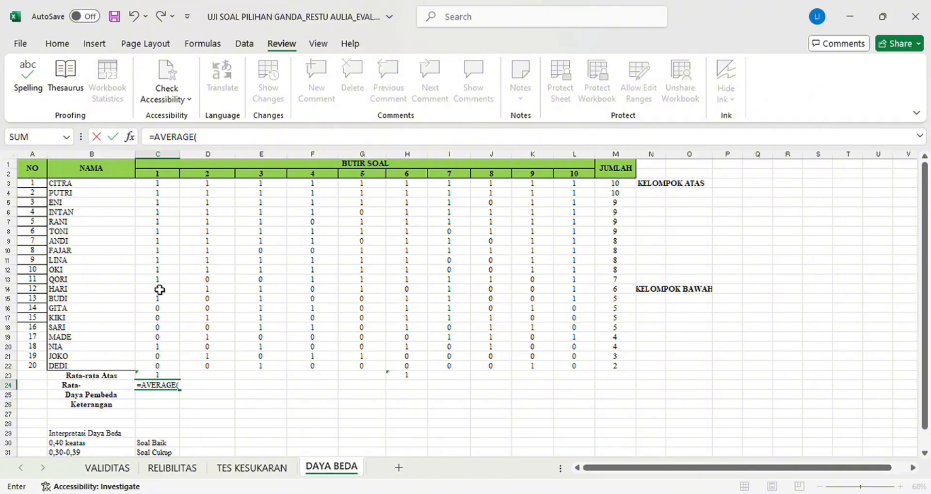
left_click_drag(157, 293, 174, 370)
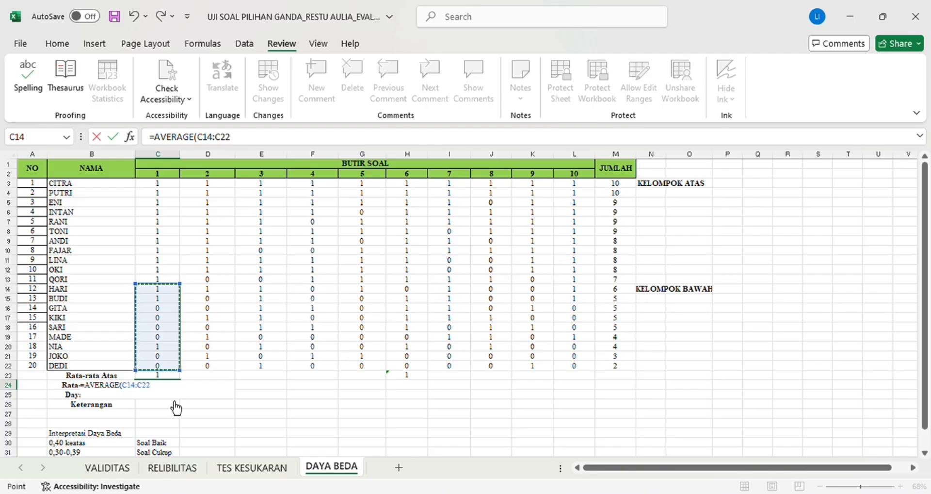
key("ctrl+Return")
key("Return")
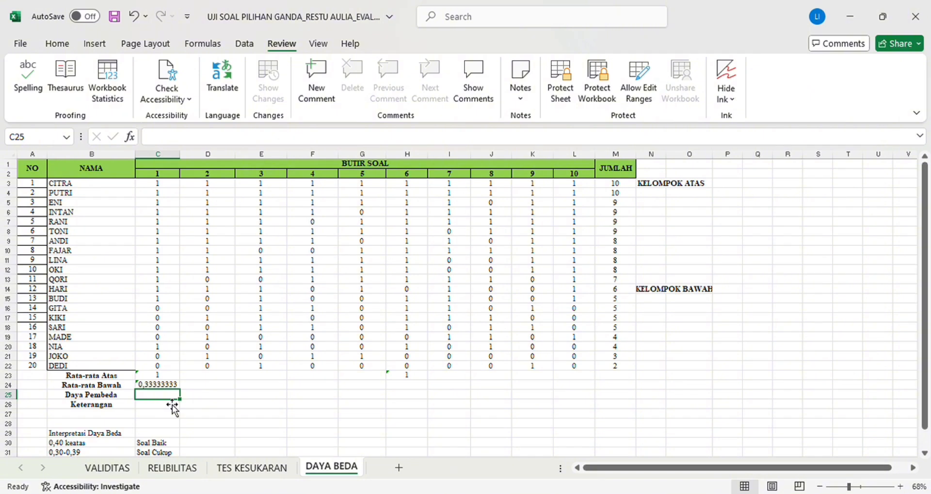
- Compute item 1's Daya Pembeda in C25 with =(C23-C24)/1
type("=")
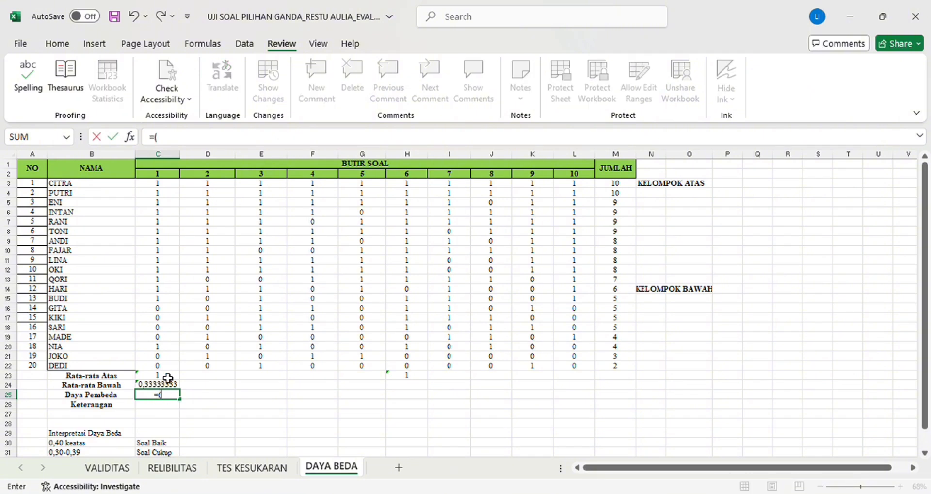
type("(")
left_click(169, 375)
type("-")
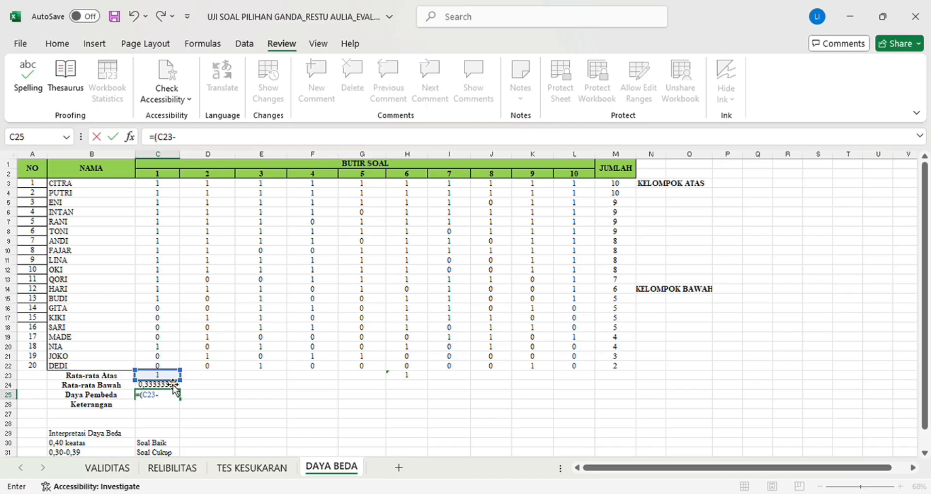
left_click(175, 386)
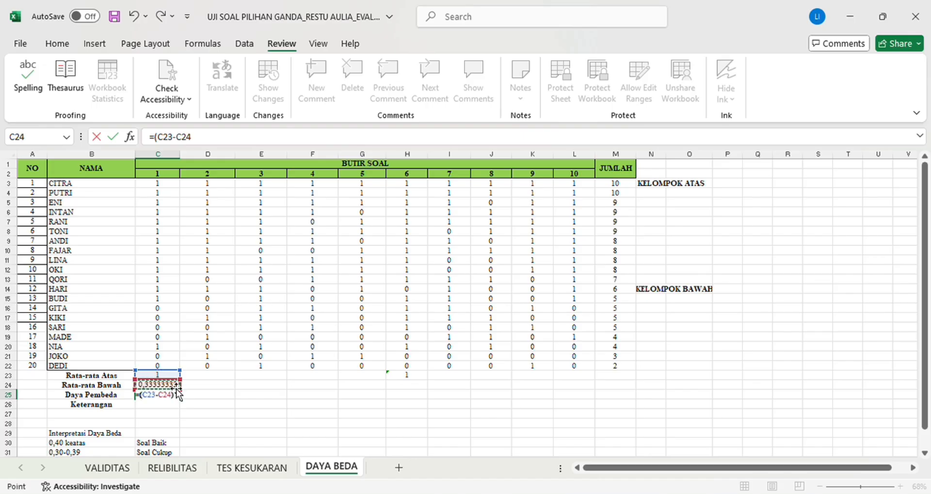
type(")/")
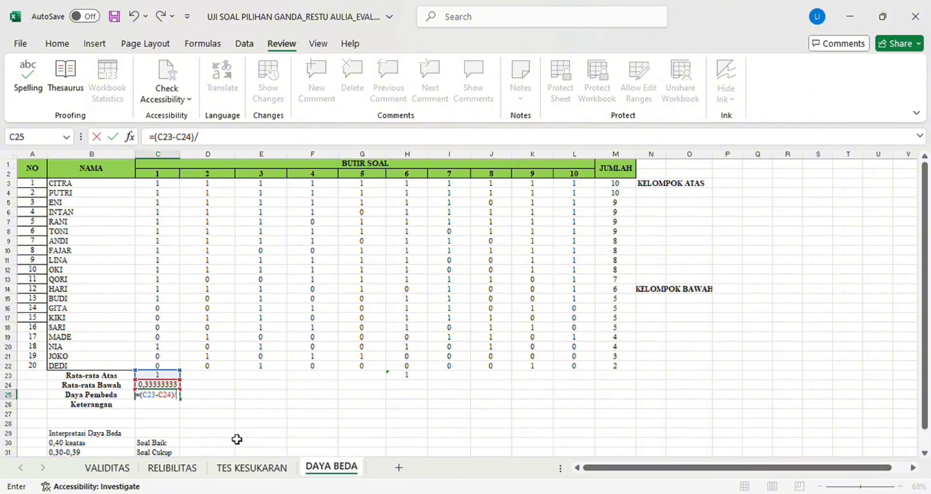
type("1")
key("Return")
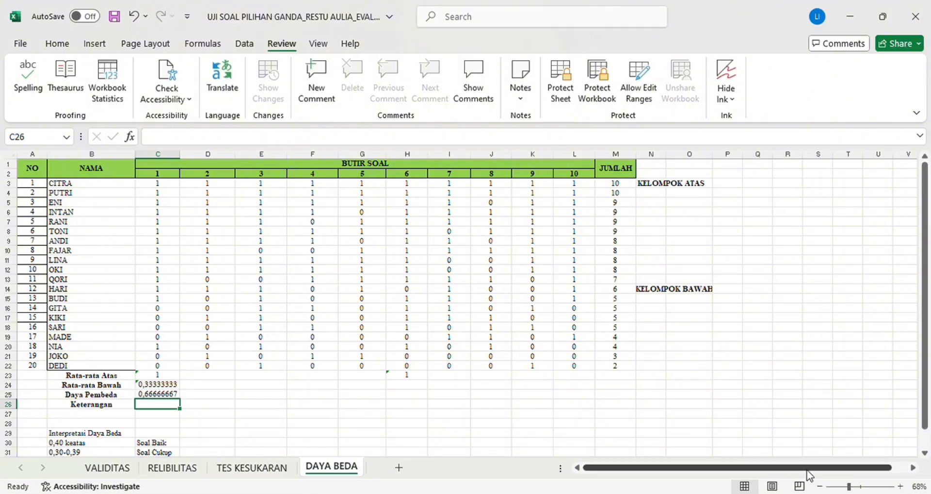
- Enter item 1's Keterangan in C26 according to the Interpretasi Daya Beda criteria, starting with BA
left_click(924, 452)
left_click(924, 452)
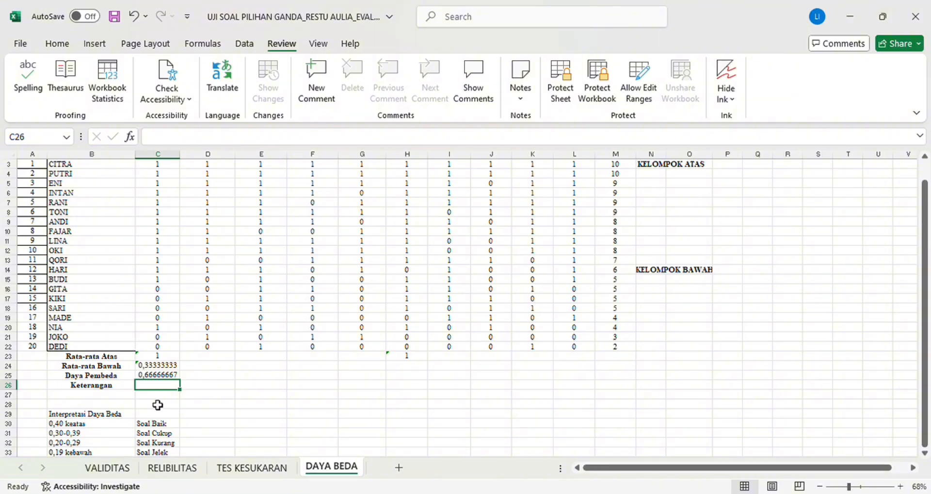
type("BUTIR SOAL")
type("A")
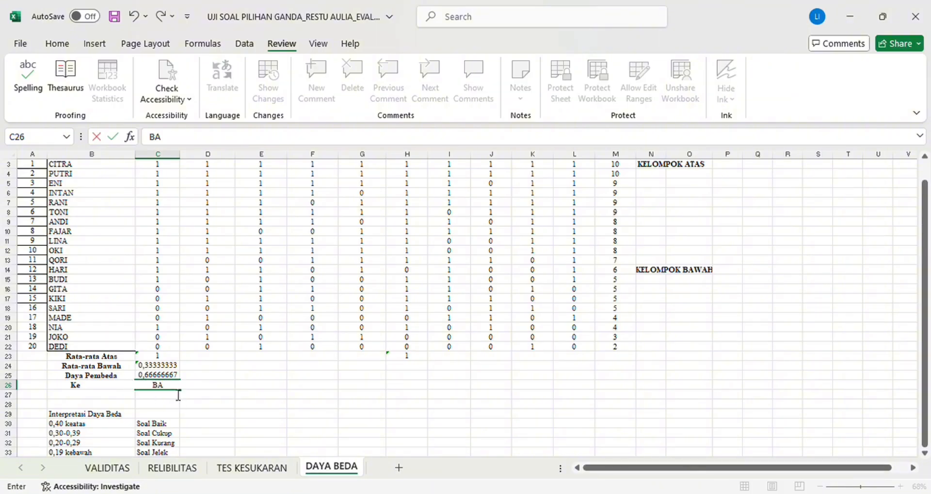